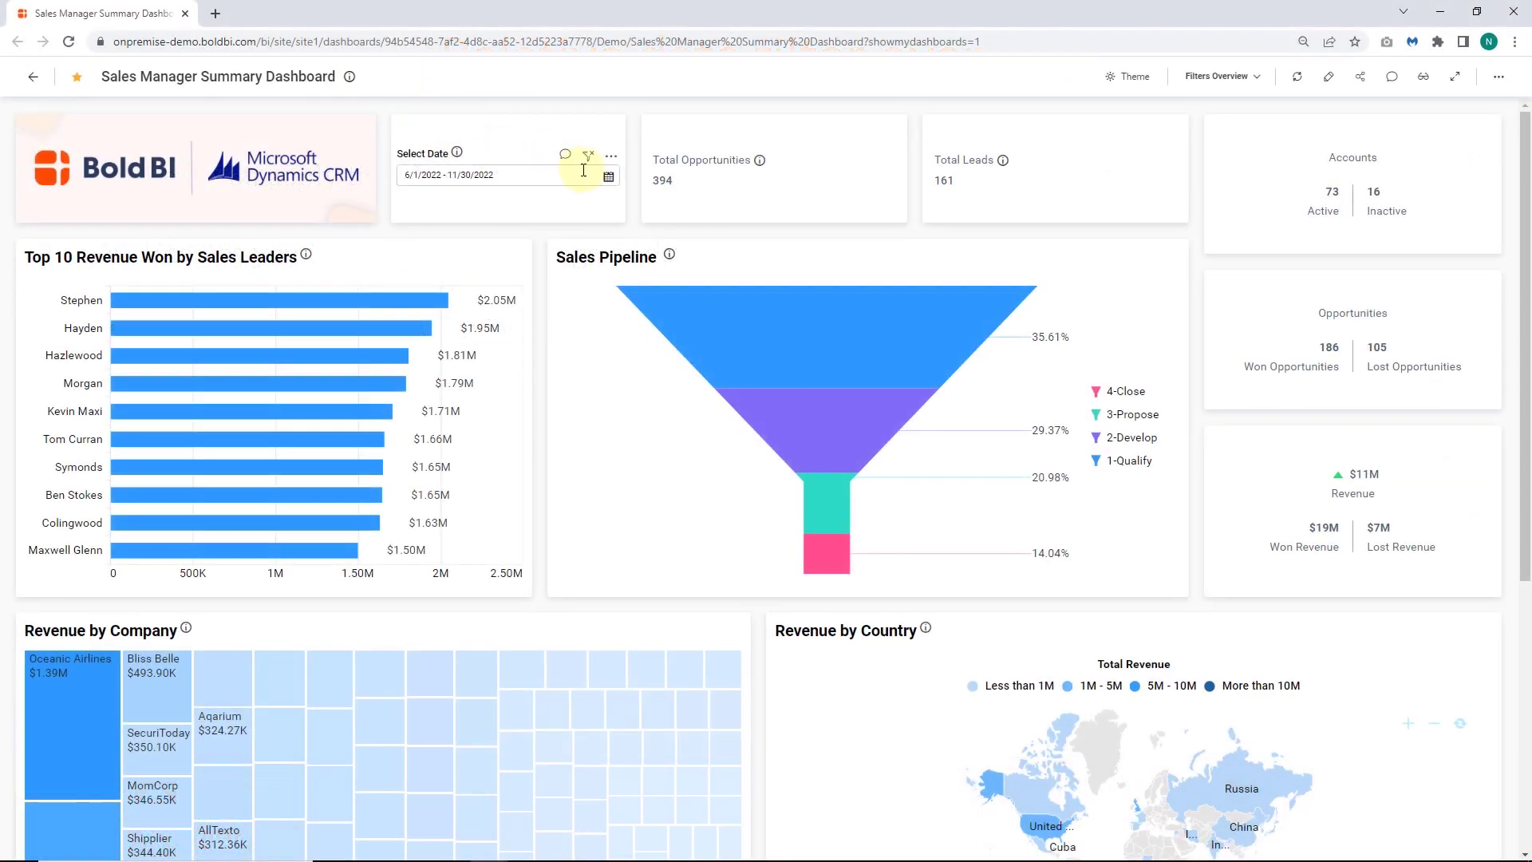
Check the Select Date relative presets, then scroll down to the Revenue Trend widget
{"action": "left_click", "coordinate": [610, 179]}
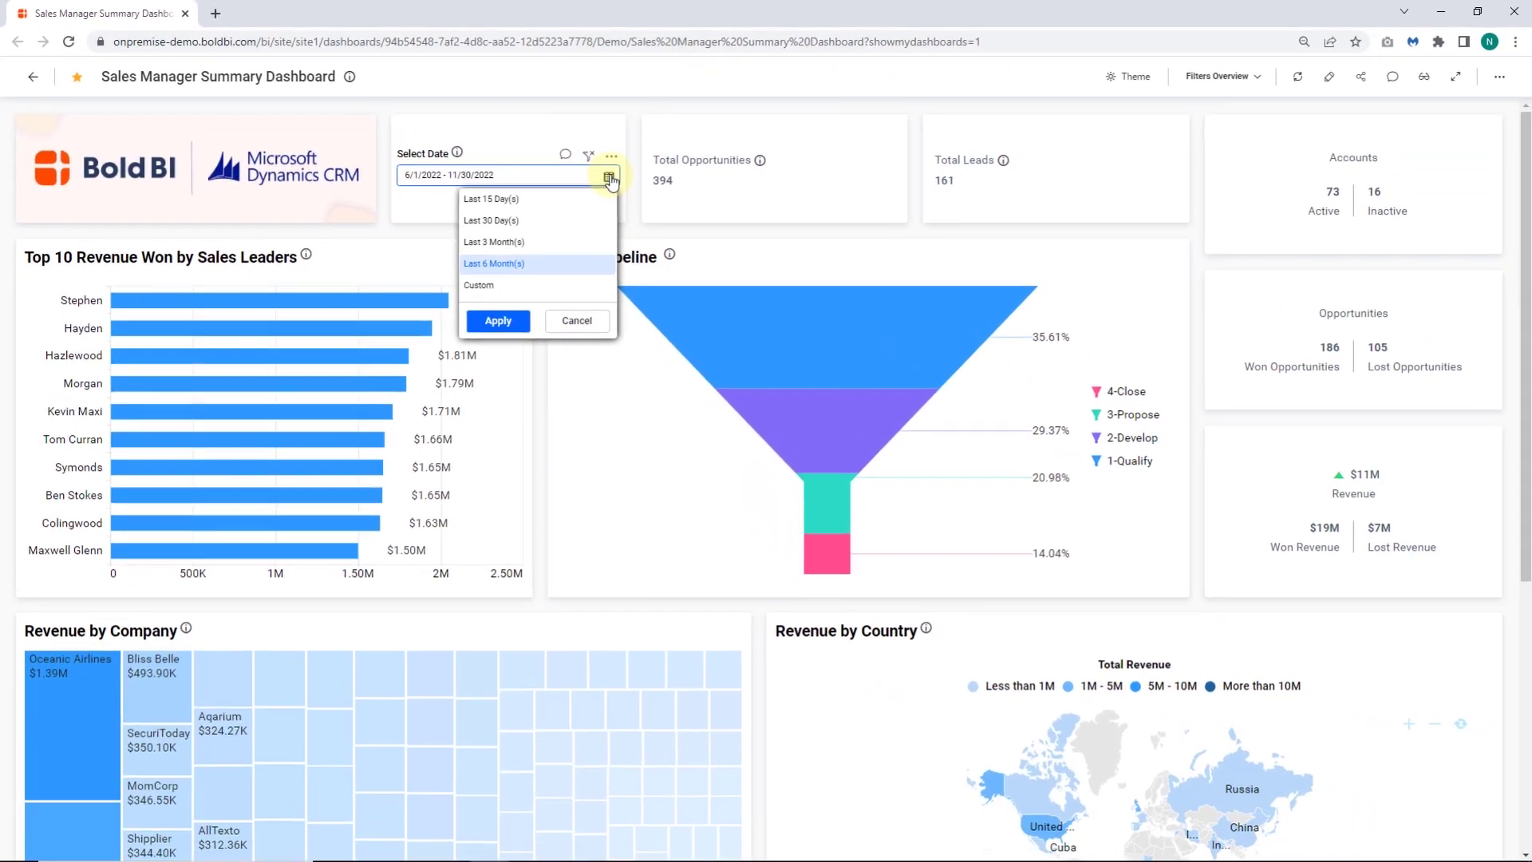
{"action": "left_click", "coordinate": [736, 214]}
{"action": "scroll", "coordinate": [615, 204], "scroll_direction": "down", "scroll_amount": 2}
{"action": "scroll", "coordinate": [614, 204], "scroll_direction": "down", "scroll_amount": 3}
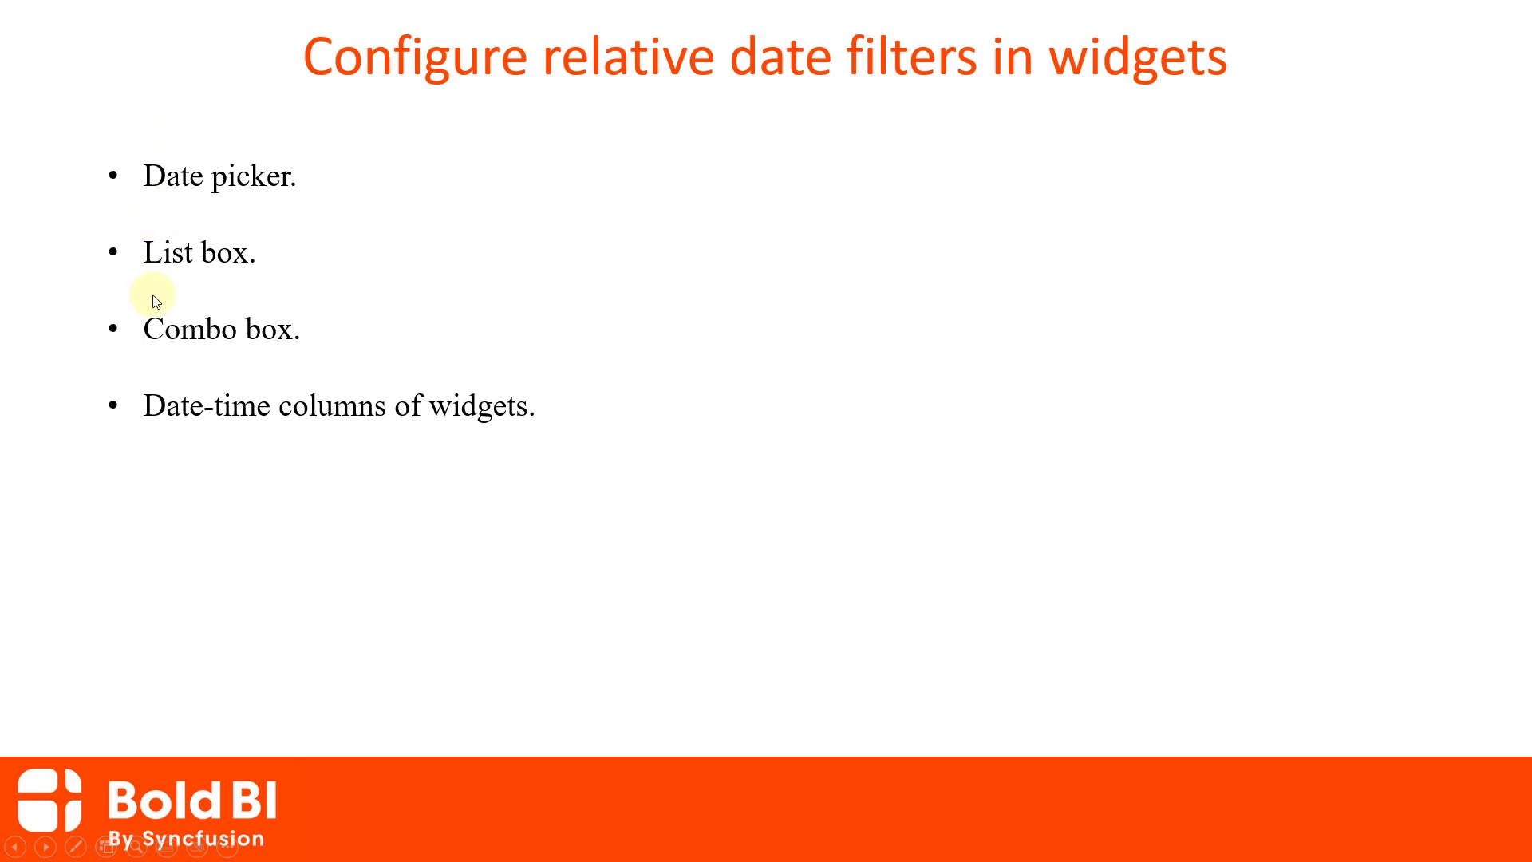
Advance to the date picker example slide
{"action": "key", "text": "Right"}
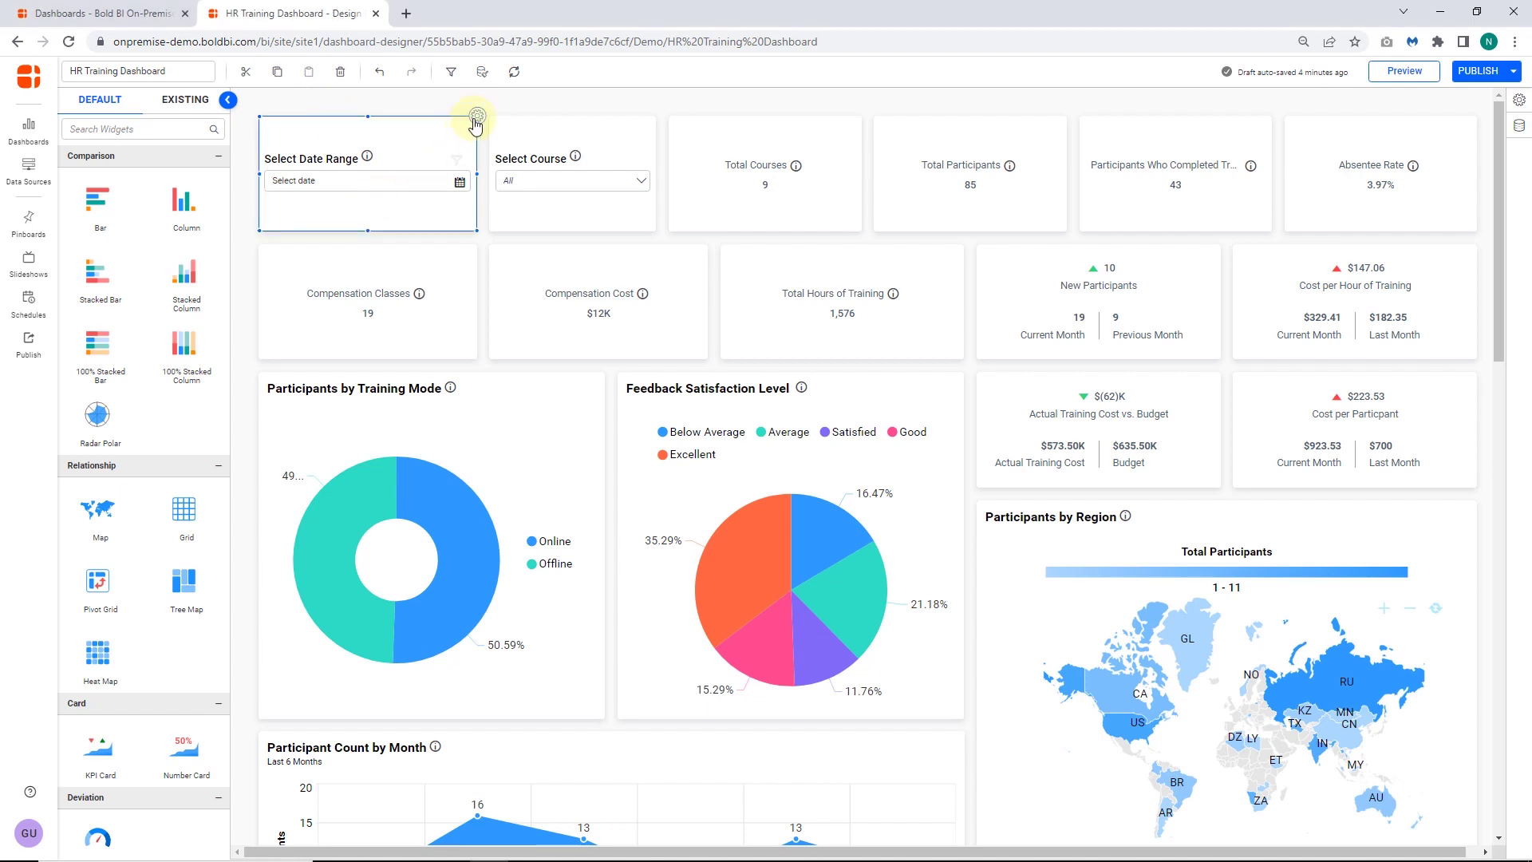
Enable Range on the Select Date Range widget so it spans 5/7/2022 – 11/27/2022
{"action": "left_click", "coordinate": [476, 117]}
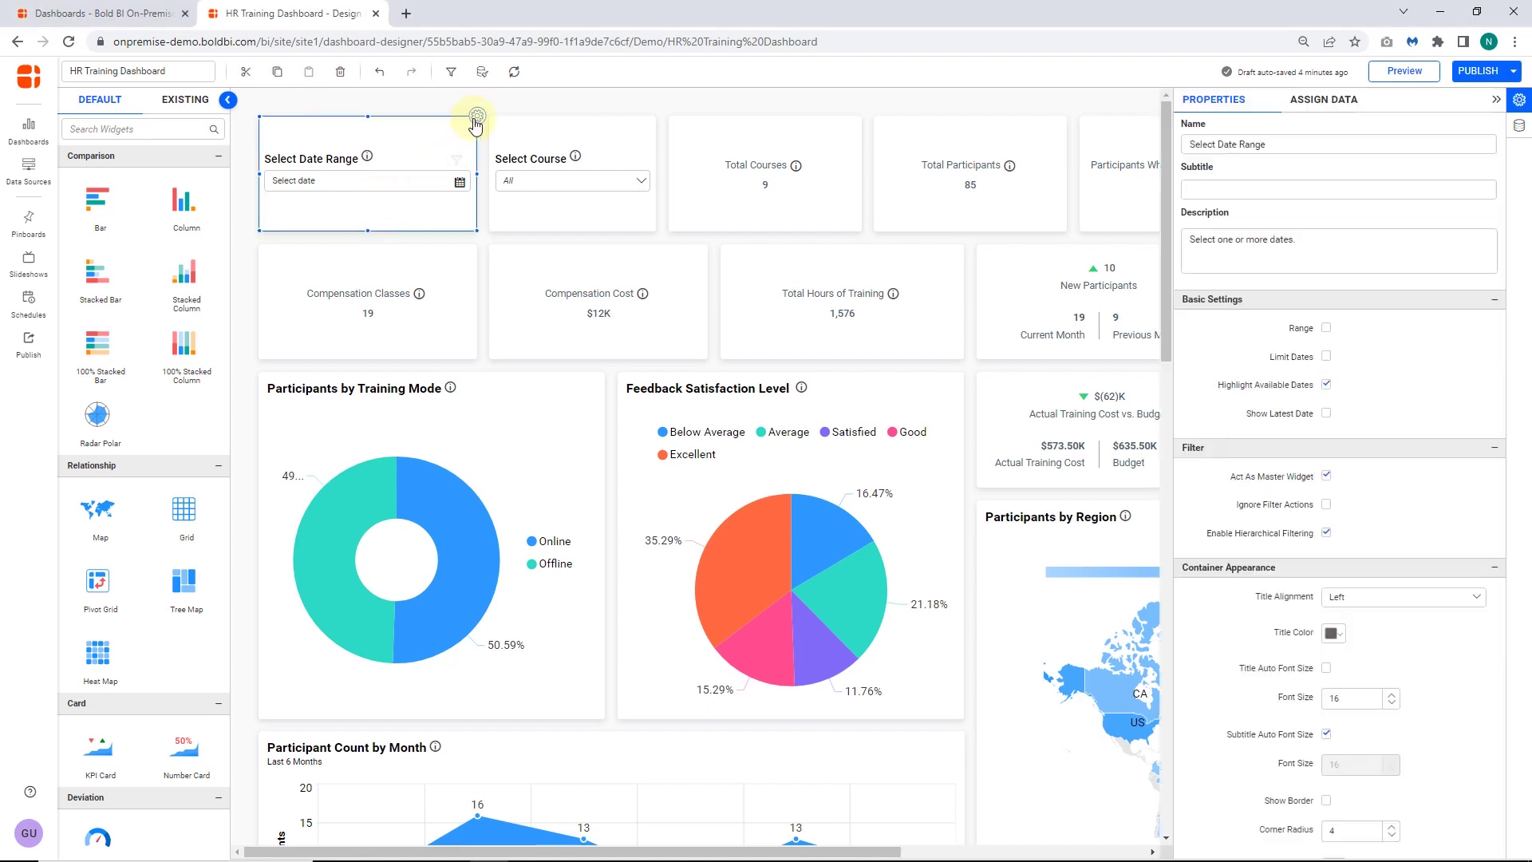
{"action": "left_click", "coordinate": [1331, 107]}
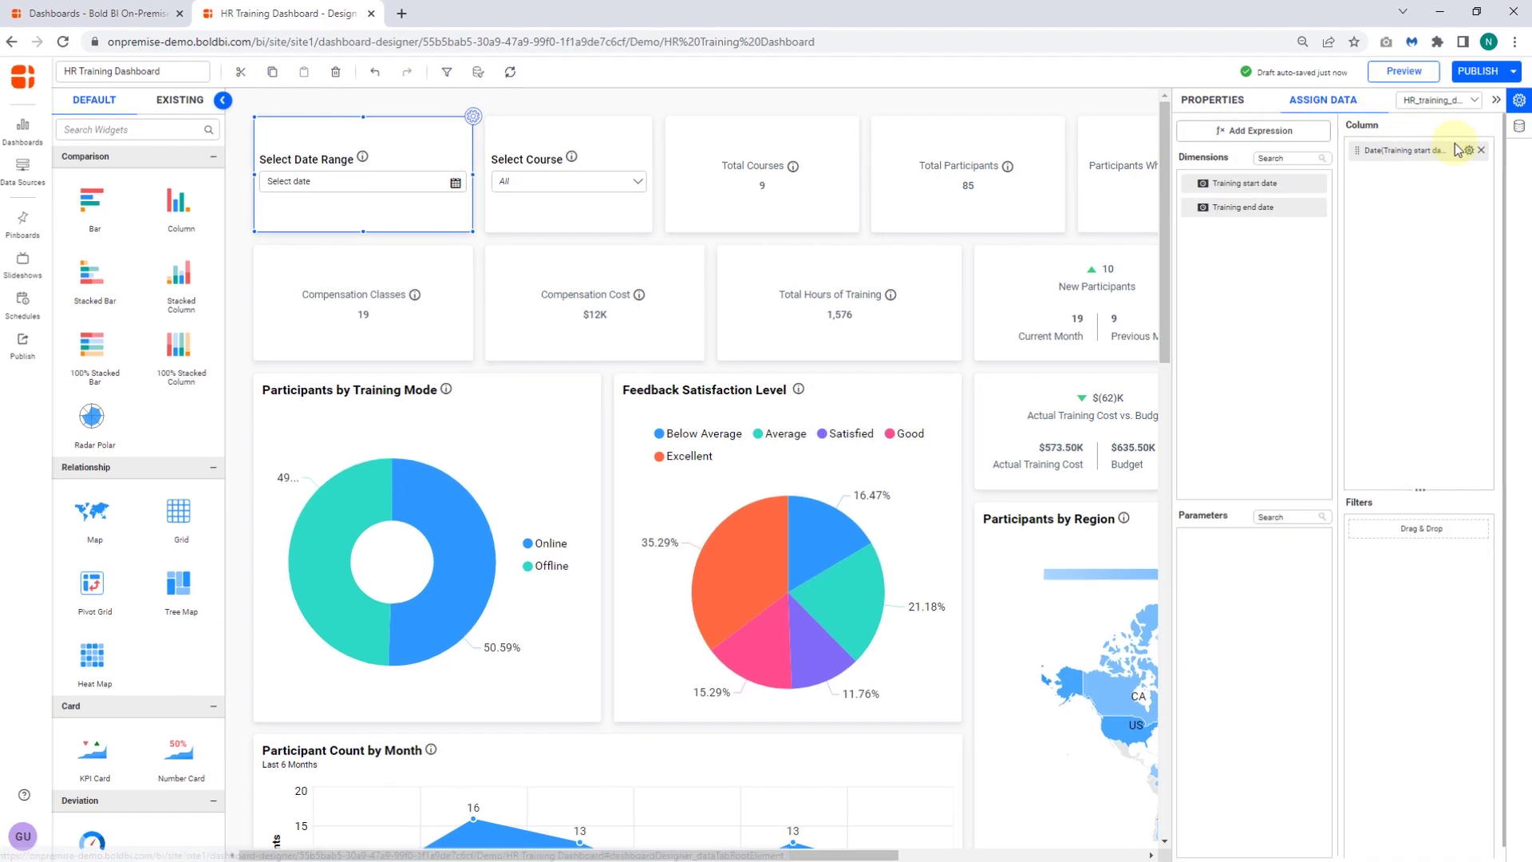
{"action": "left_click", "coordinate": [1469, 149]}
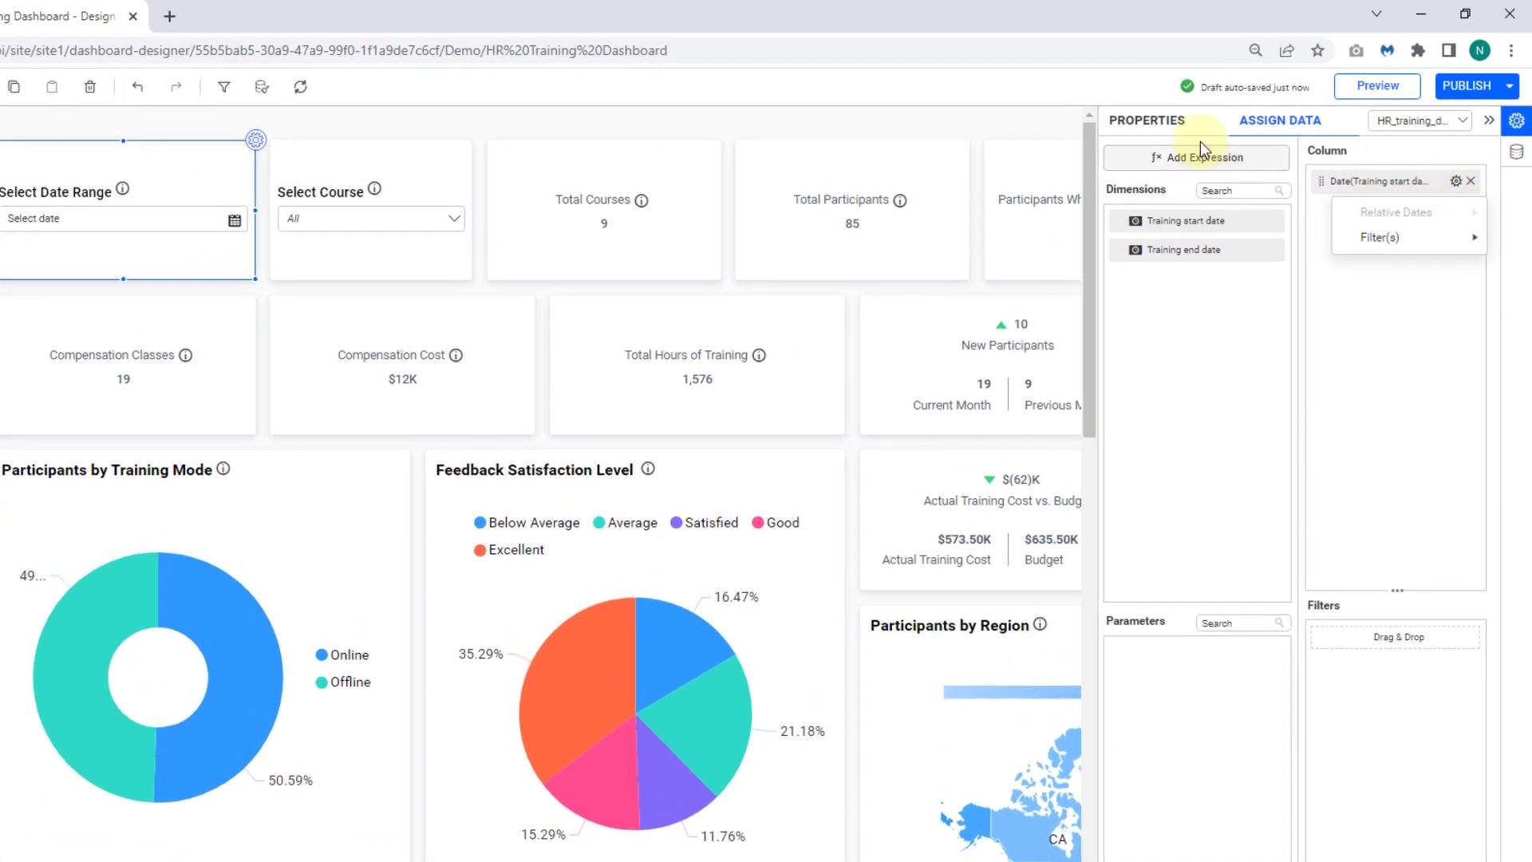
{"action": "left_click", "coordinate": [1179, 129]}
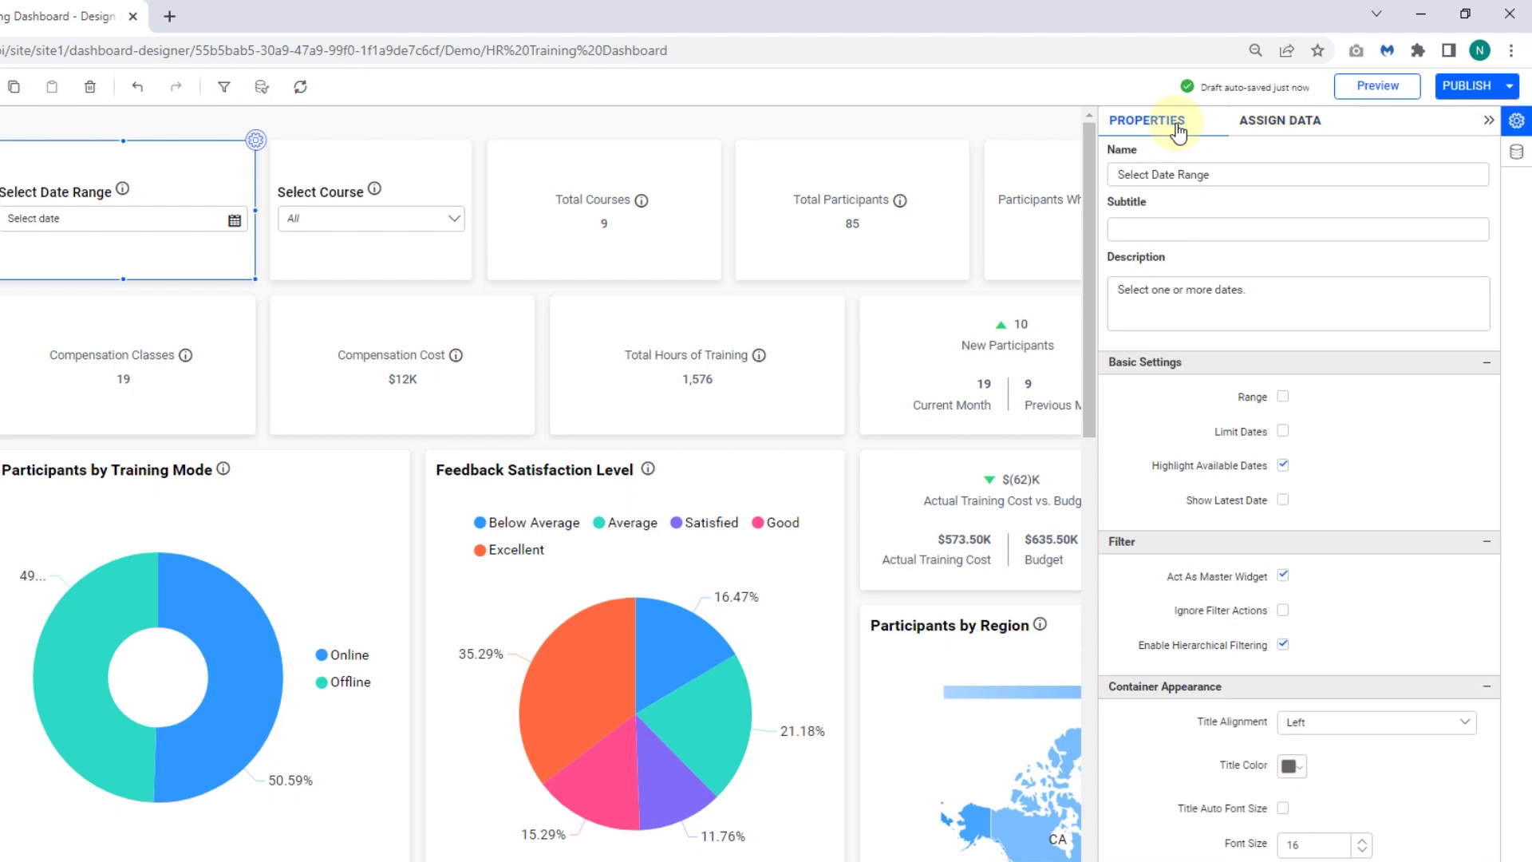
{"action": "left_click", "coordinate": [1283, 399]}
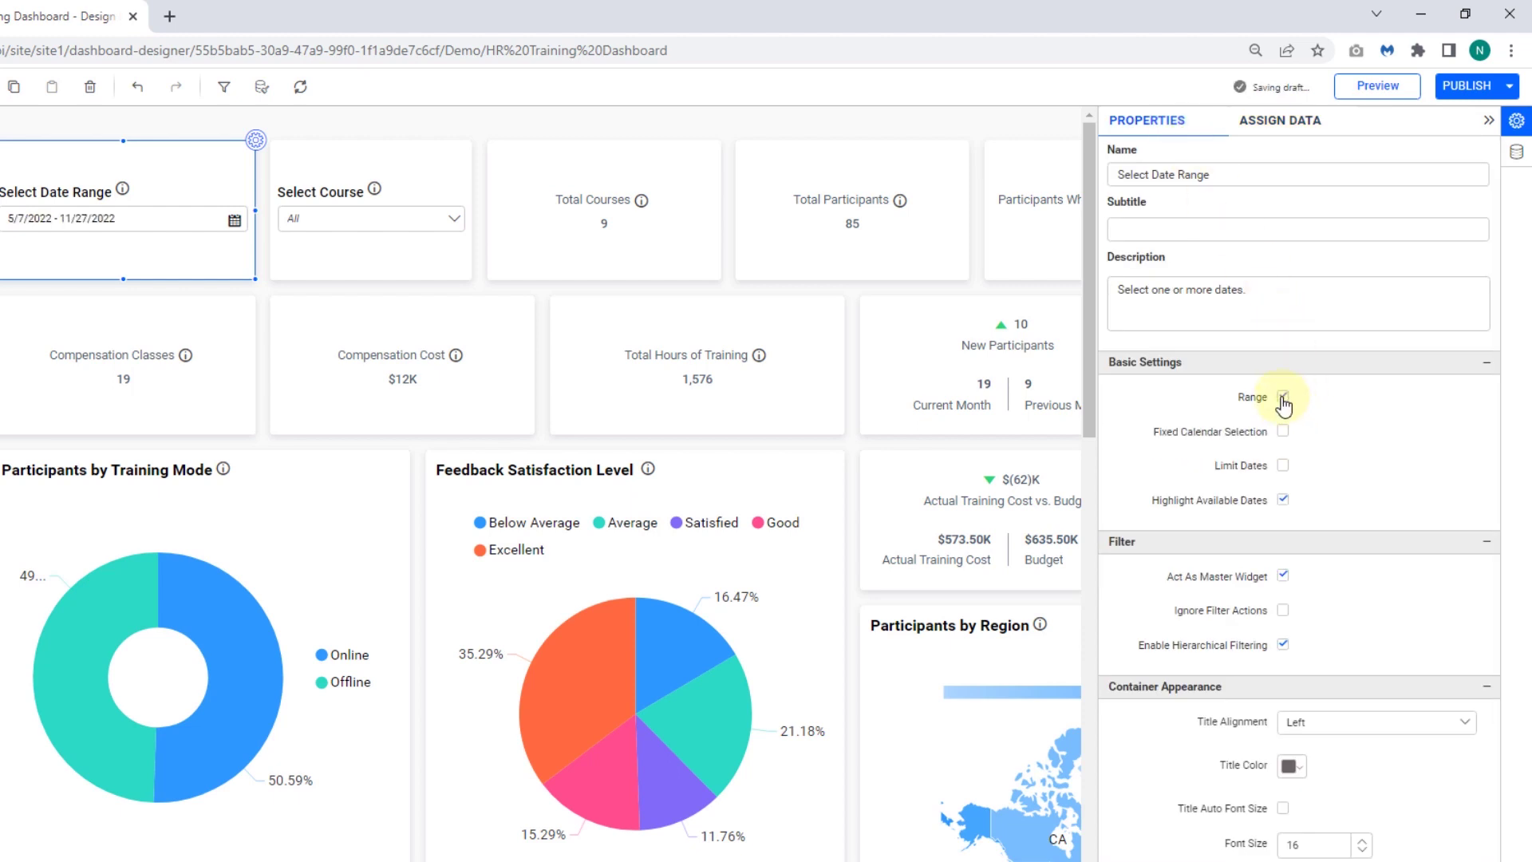
Open Relative Date Options for the training start date column
{"action": "left_click", "coordinate": [1281, 123]}
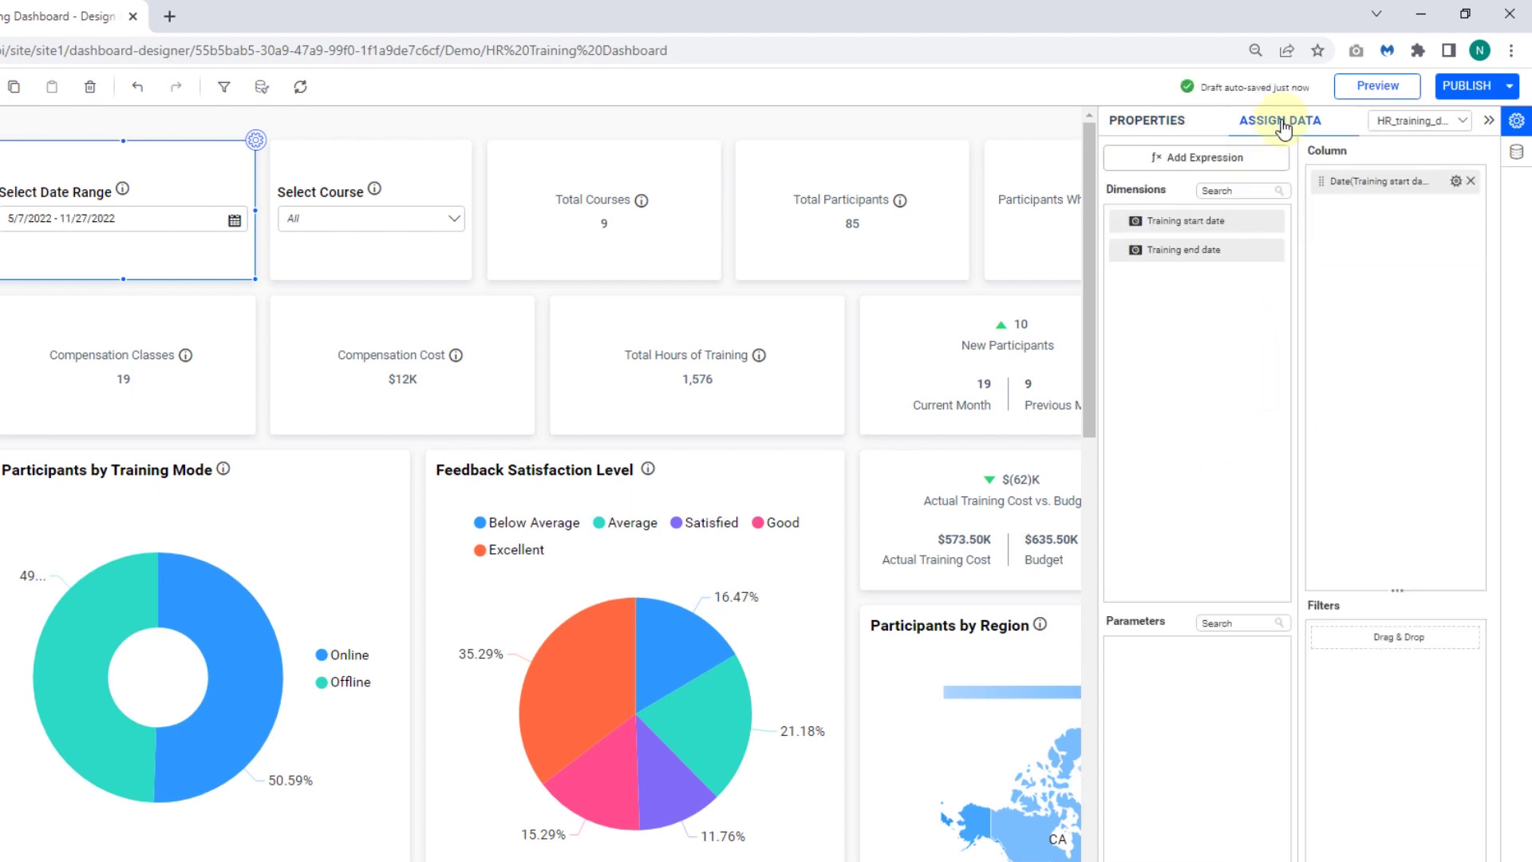
{"action": "left_click", "coordinate": [1456, 181]}
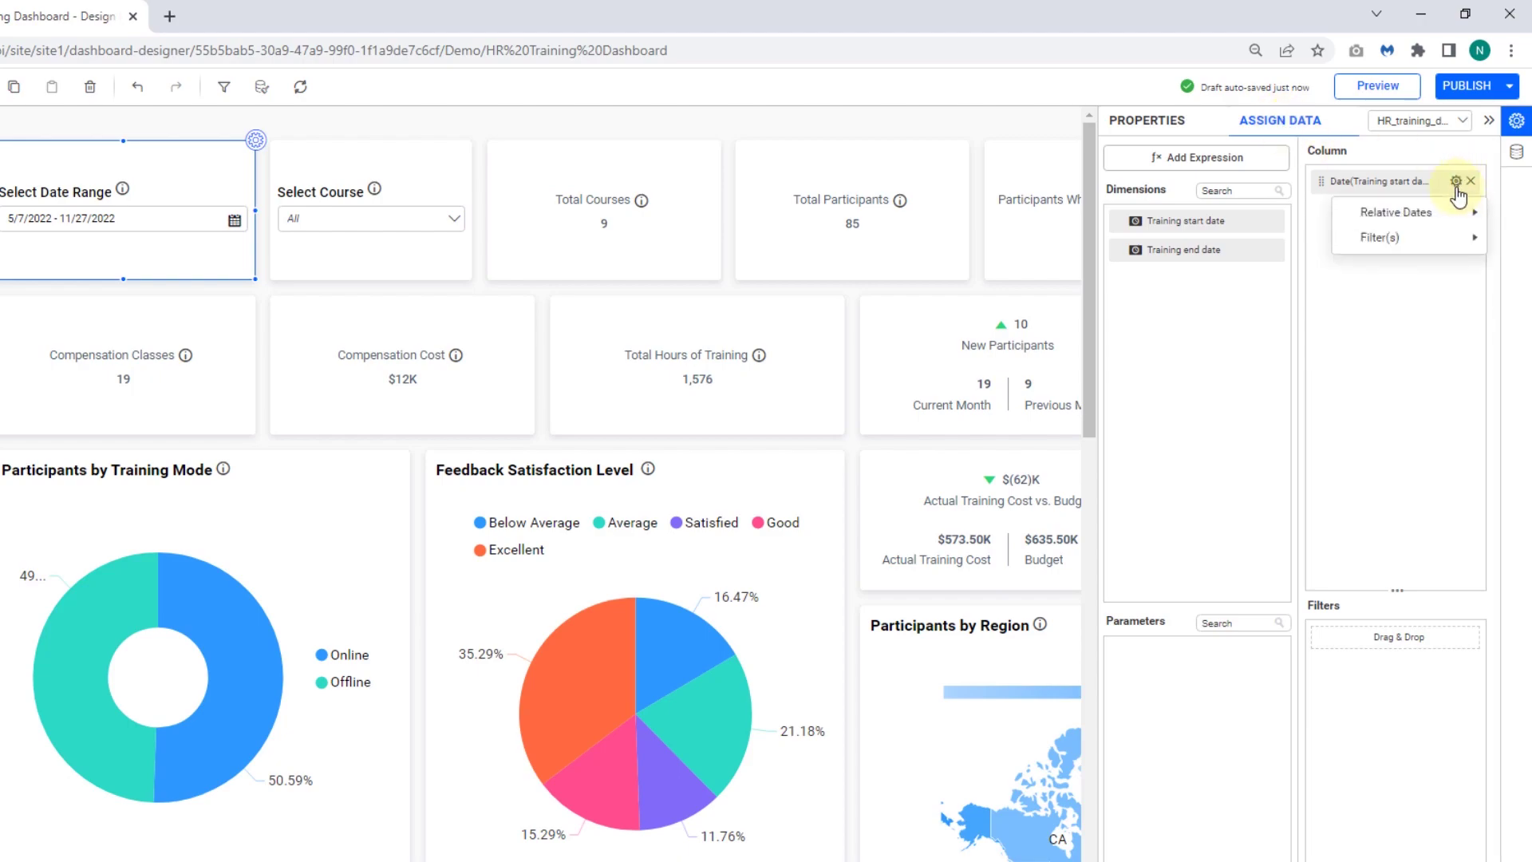
{"action": "left_click", "coordinate": [1396, 211]}
Add a Last 15 Day(s) relative date preset
{"action": "left_click", "coordinate": [617, 418]}
{"action": "type", "text": "15"}
{"action": "left_click", "coordinate": [705, 426]}
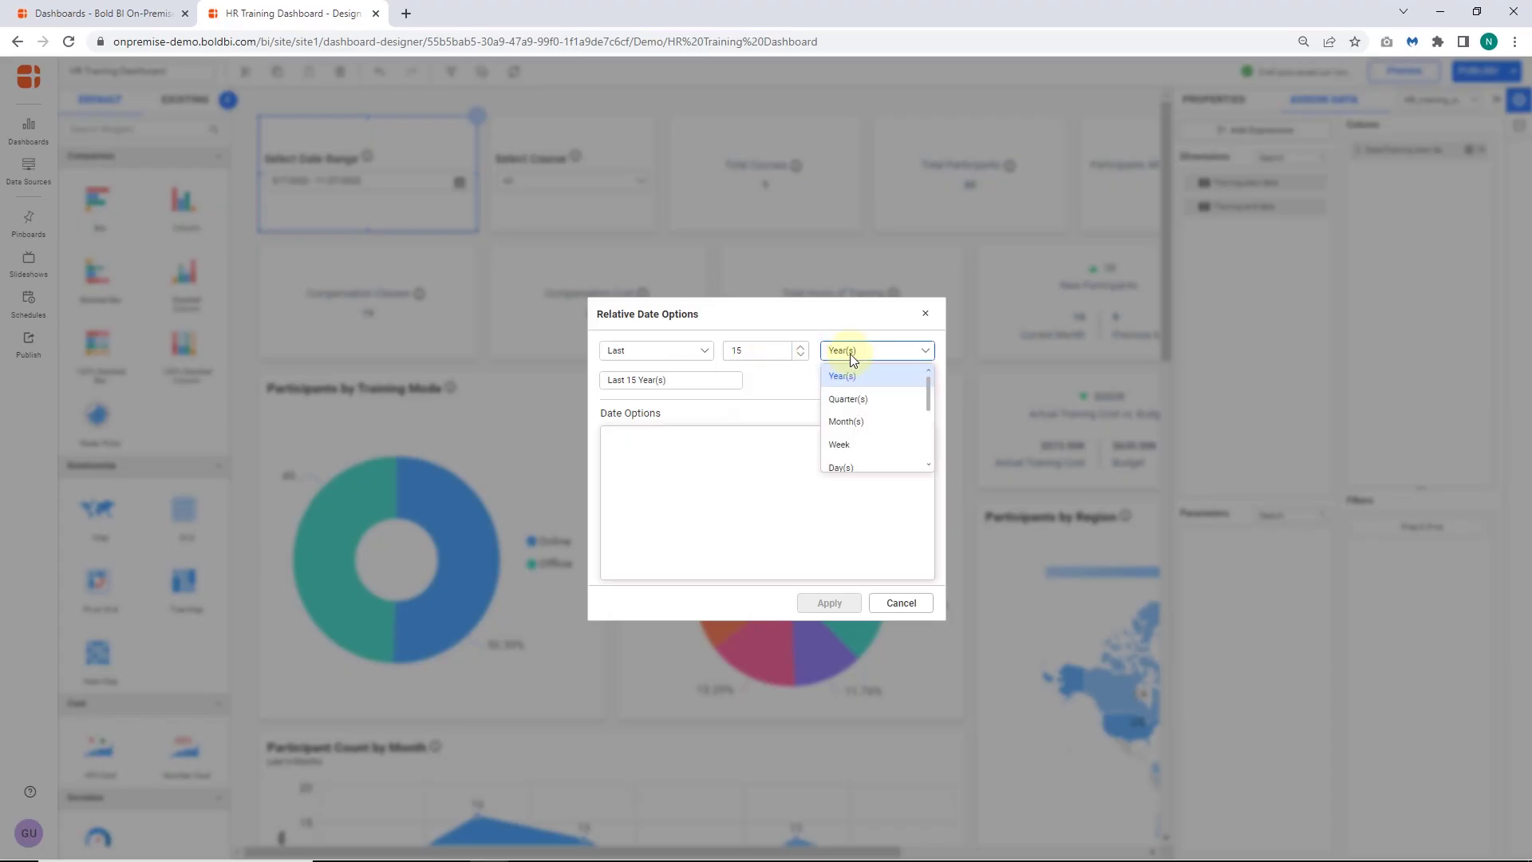
{"action": "left_click", "coordinate": [886, 457]}
{"action": "left_click", "coordinate": [900, 382]}
Add Last 30 Day(s), apply the presets and verify them in the date picker
{"action": "double_click", "coordinate": [738, 352]}
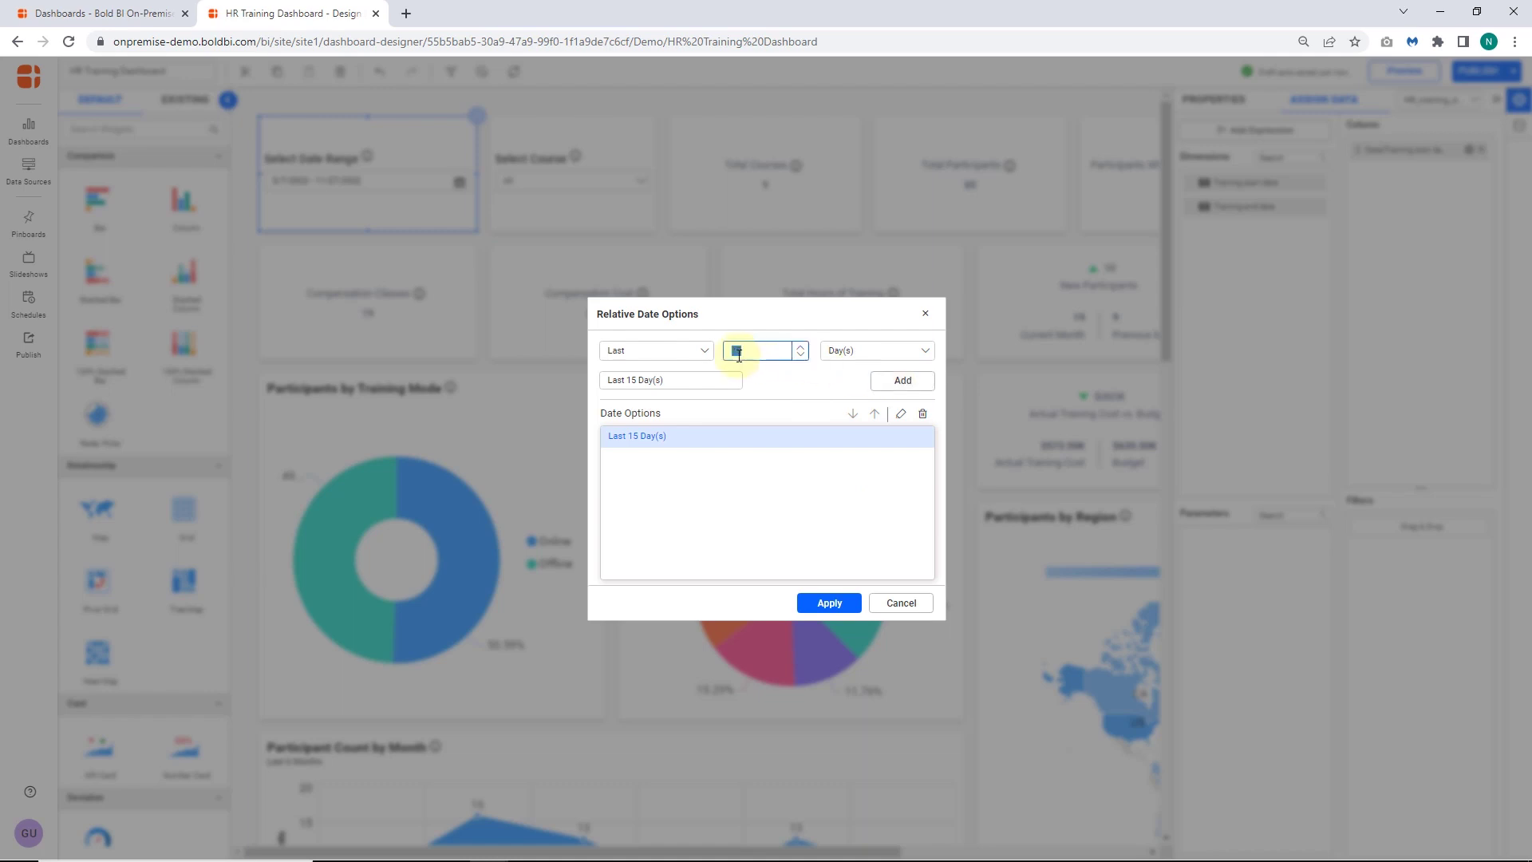
{"action": "type", "text": "30"}
{"action": "left_click", "coordinate": [902, 380]}
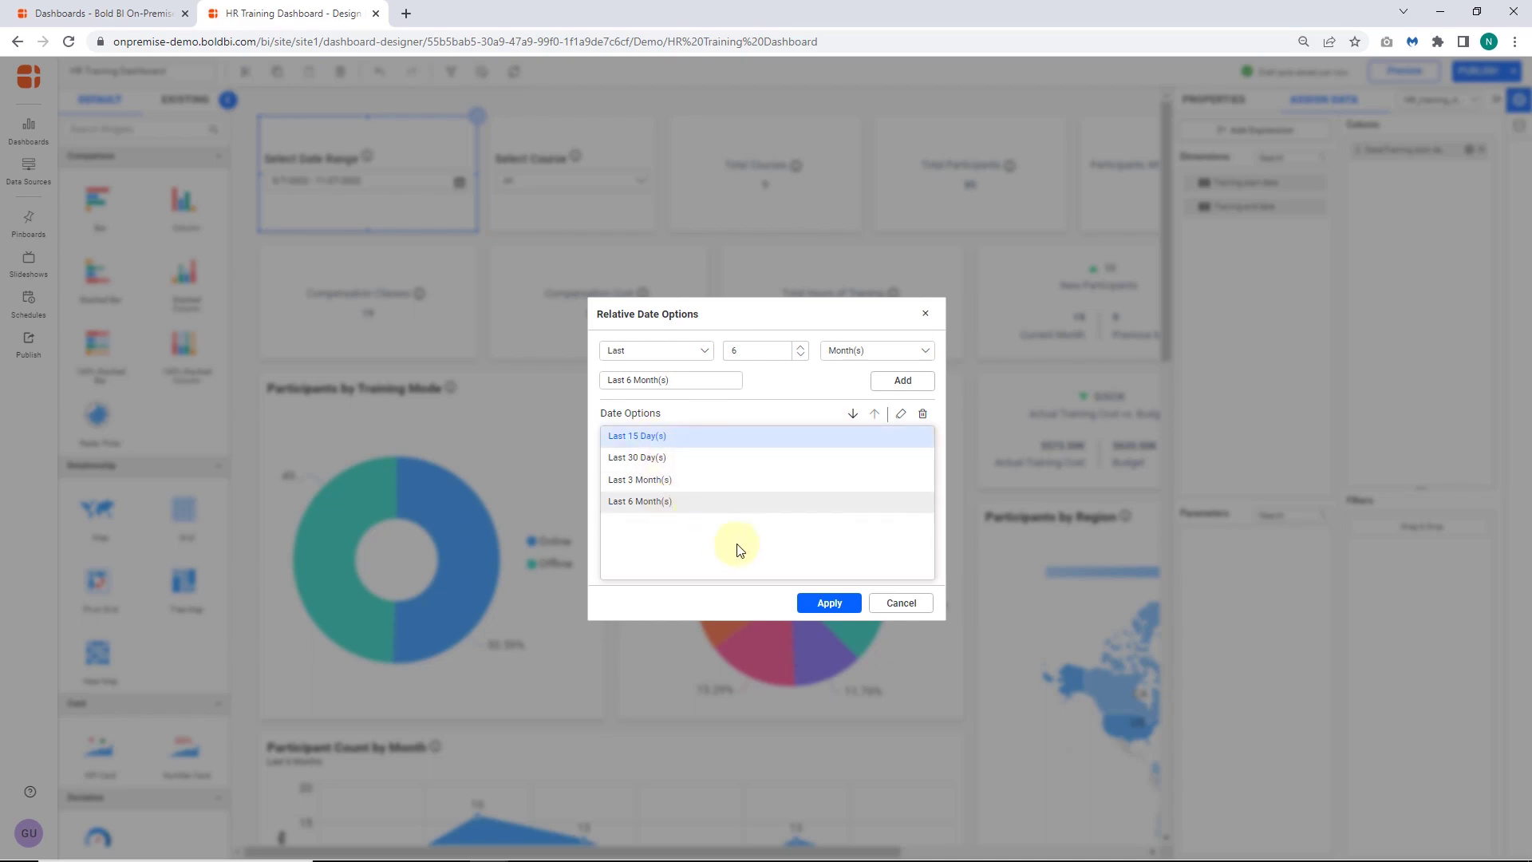
{"action": "left_click", "coordinate": [829, 603]}
{"action": "left_click", "coordinate": [459, 184]}
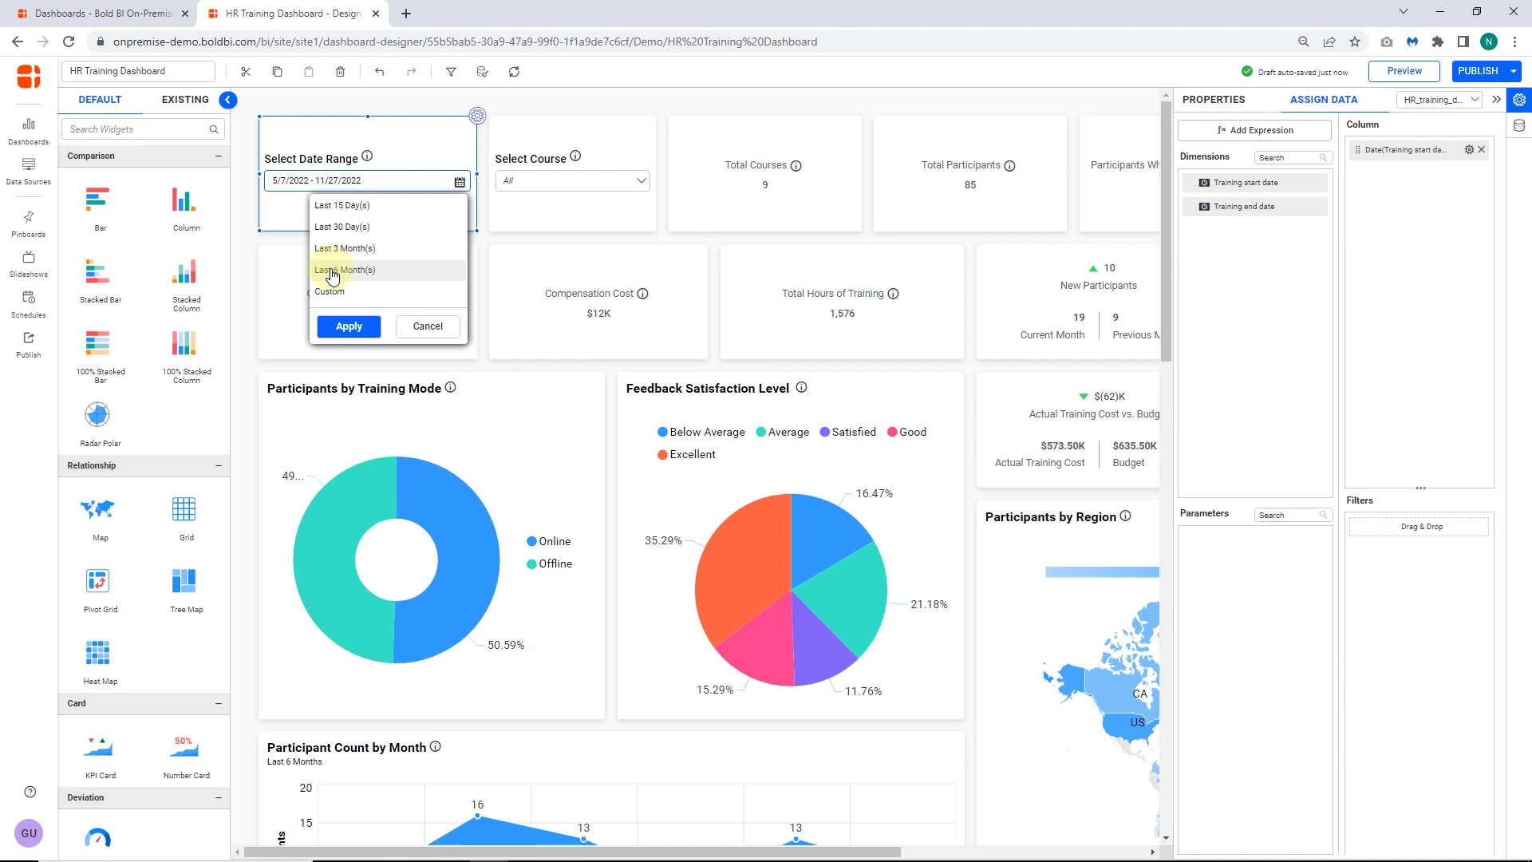
Update Select Date Range's listener widgets, excluding Cost per Participant and Participant Count by Month
{"action": "left_click", "coordinate": [1228, 99]}
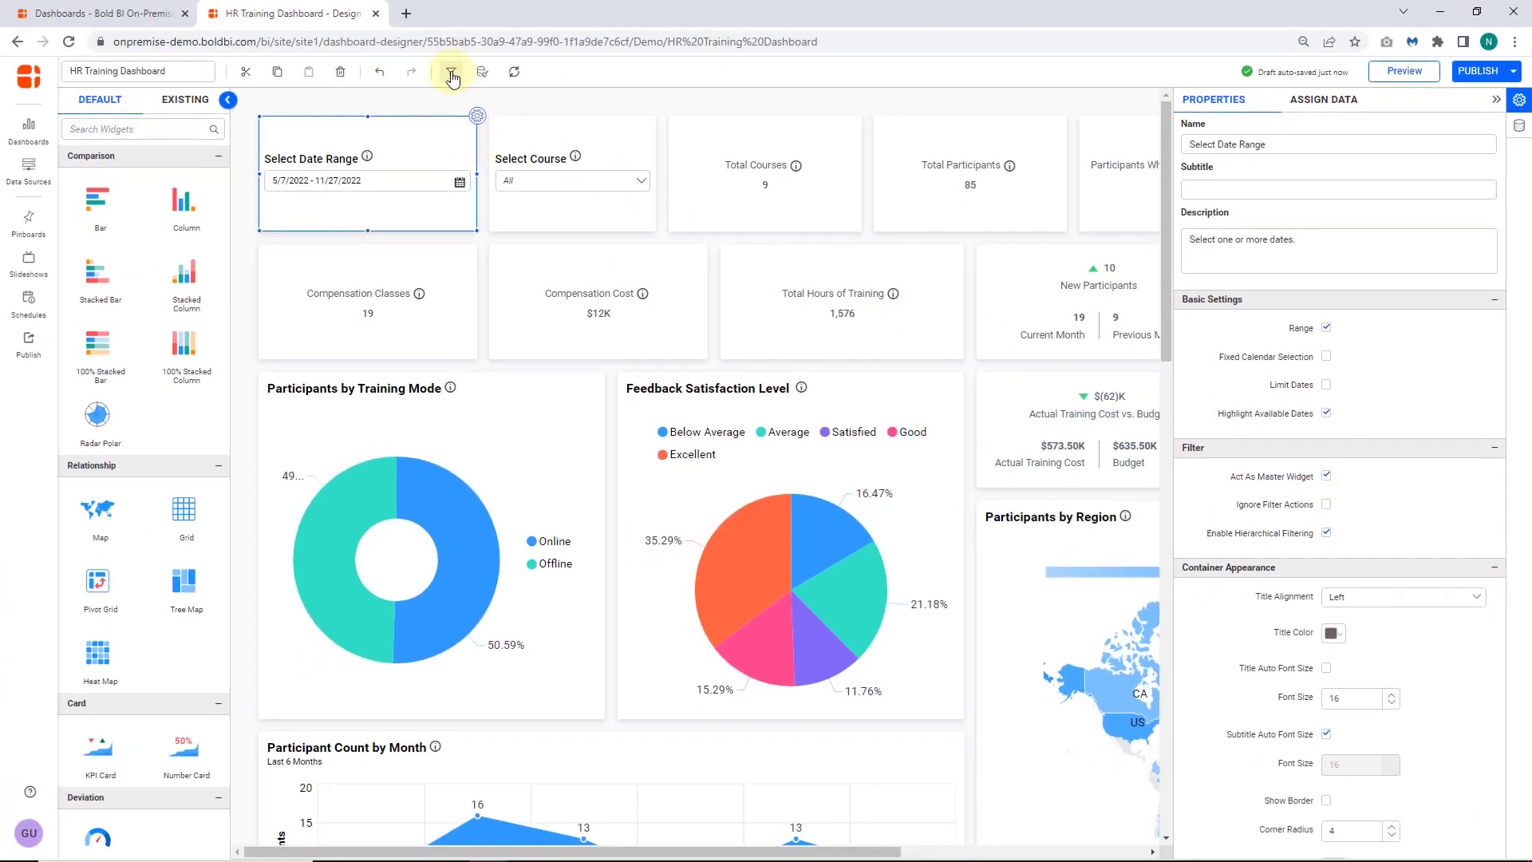
{"action": "left_click", "coordinate": [450, 72]}
{"action": "scroll", "coordinate": [878, 351], "scroll_direction": "down", "scroll_amount": 4}
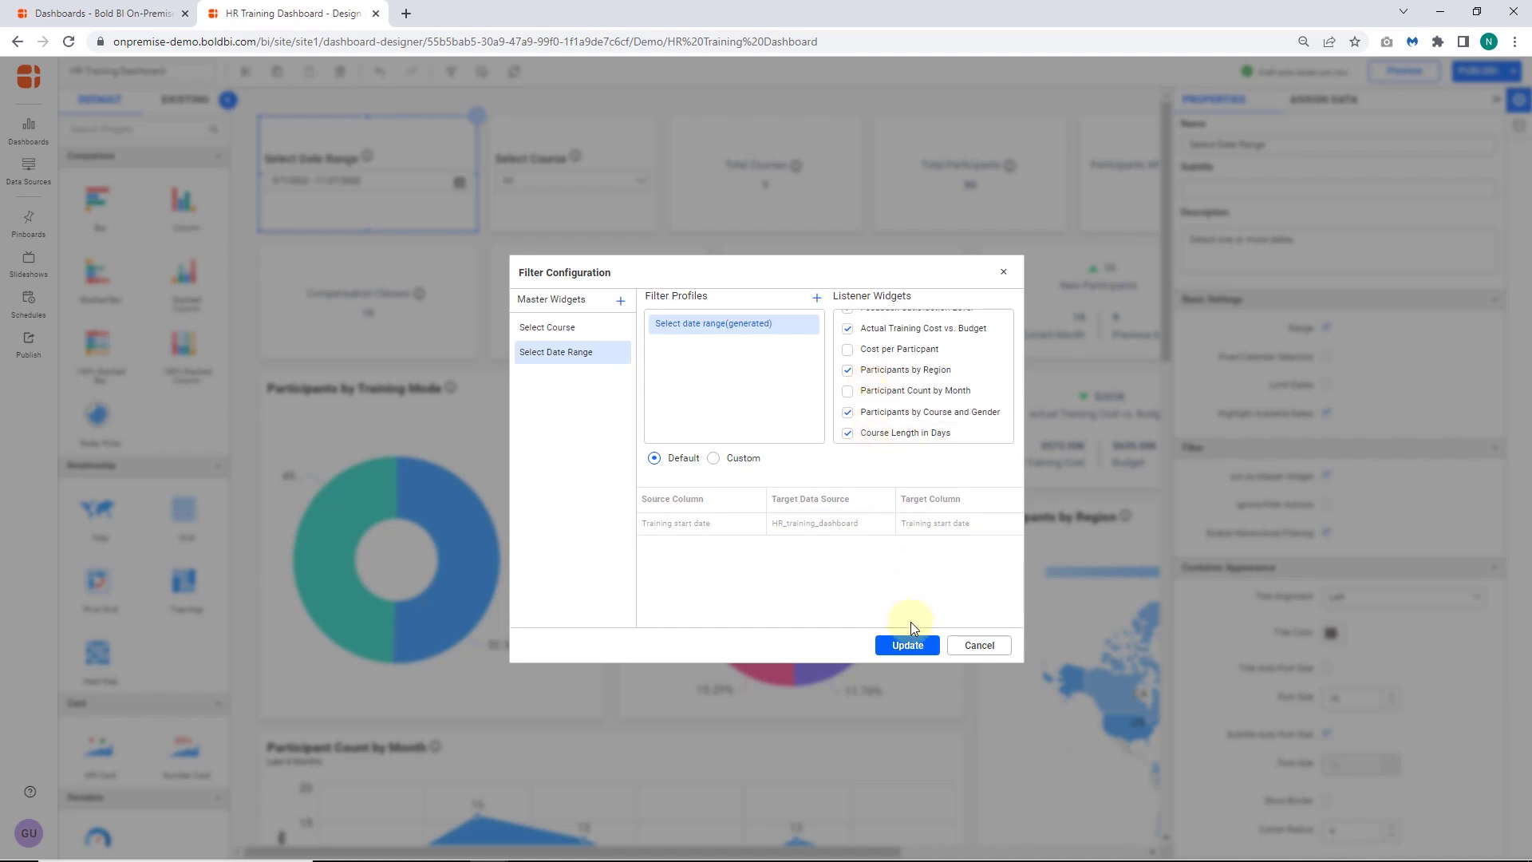
{"action": "left_click", "coordinate": [907, 645]}
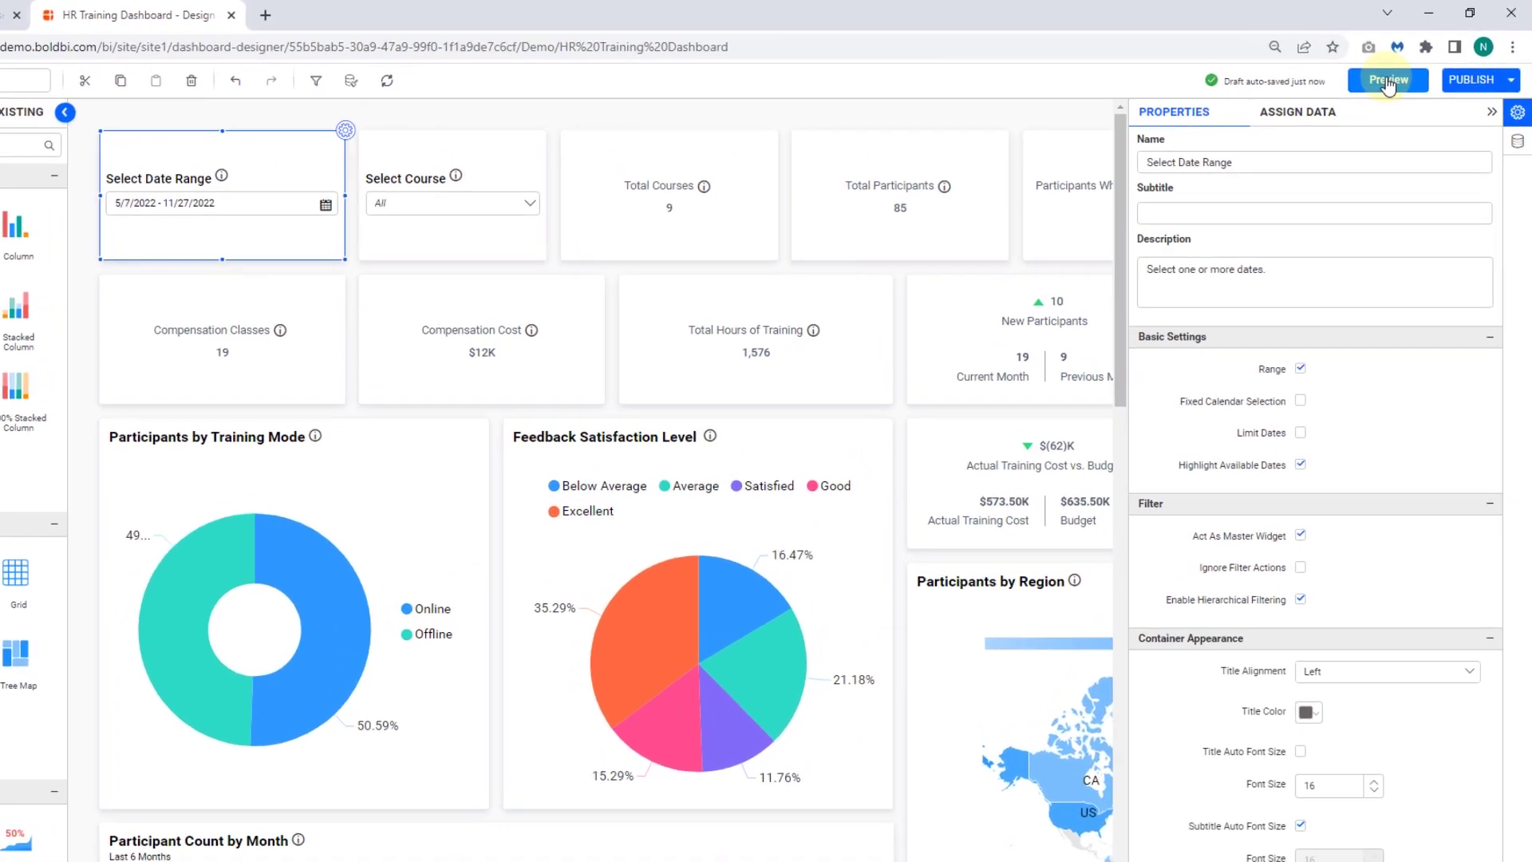
Preview the dashboard filtered to Last 30 Day(s), 10/31/2022 – 11/29/2022
{"action": "left_click", "coordinate": [1398, 75]}
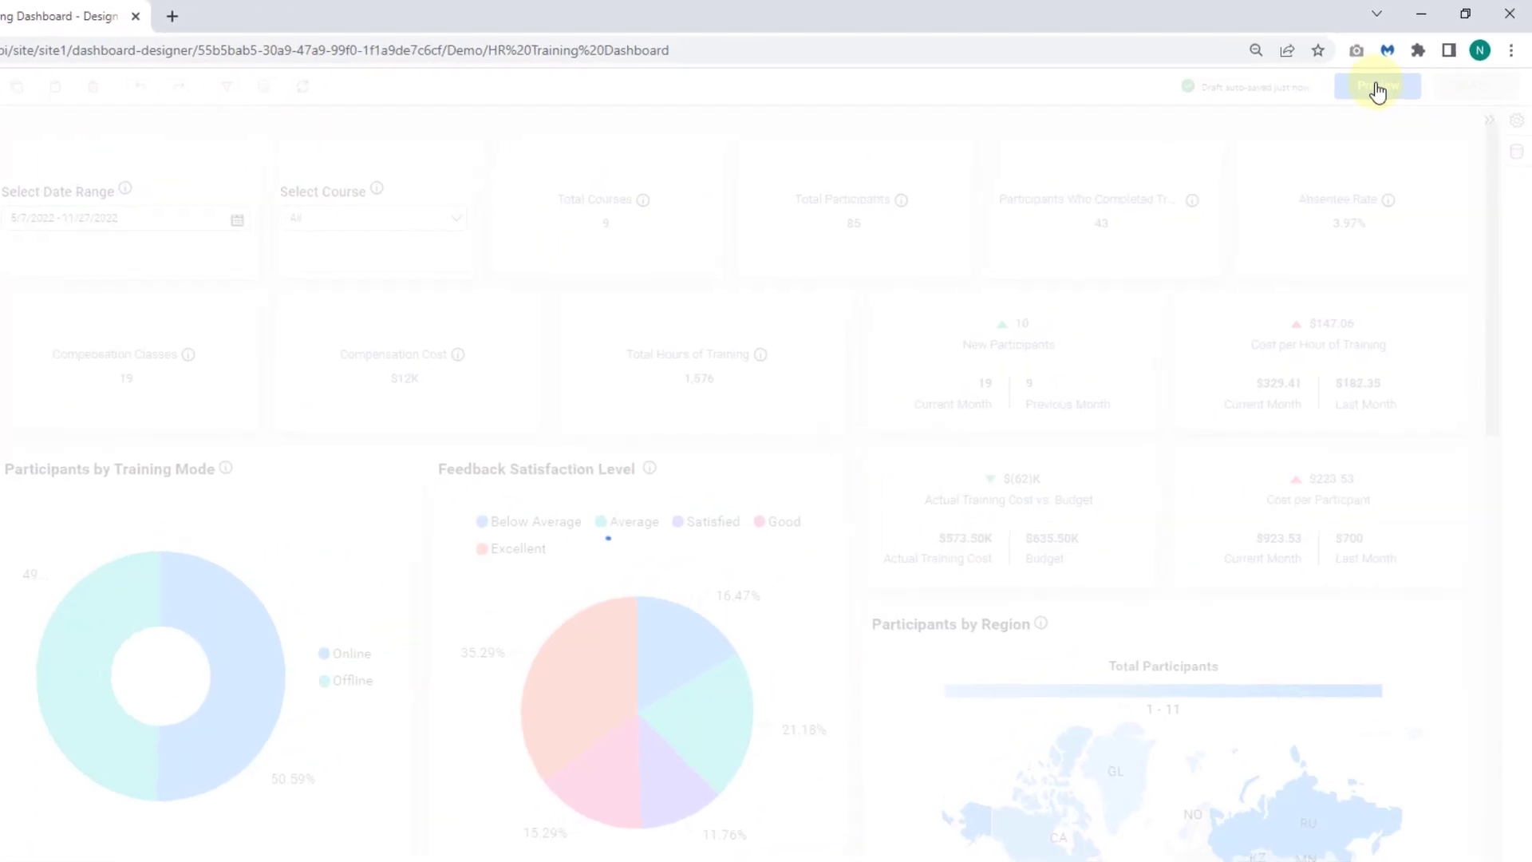
{"action": "left_click", "coordinate": [297, 200]}
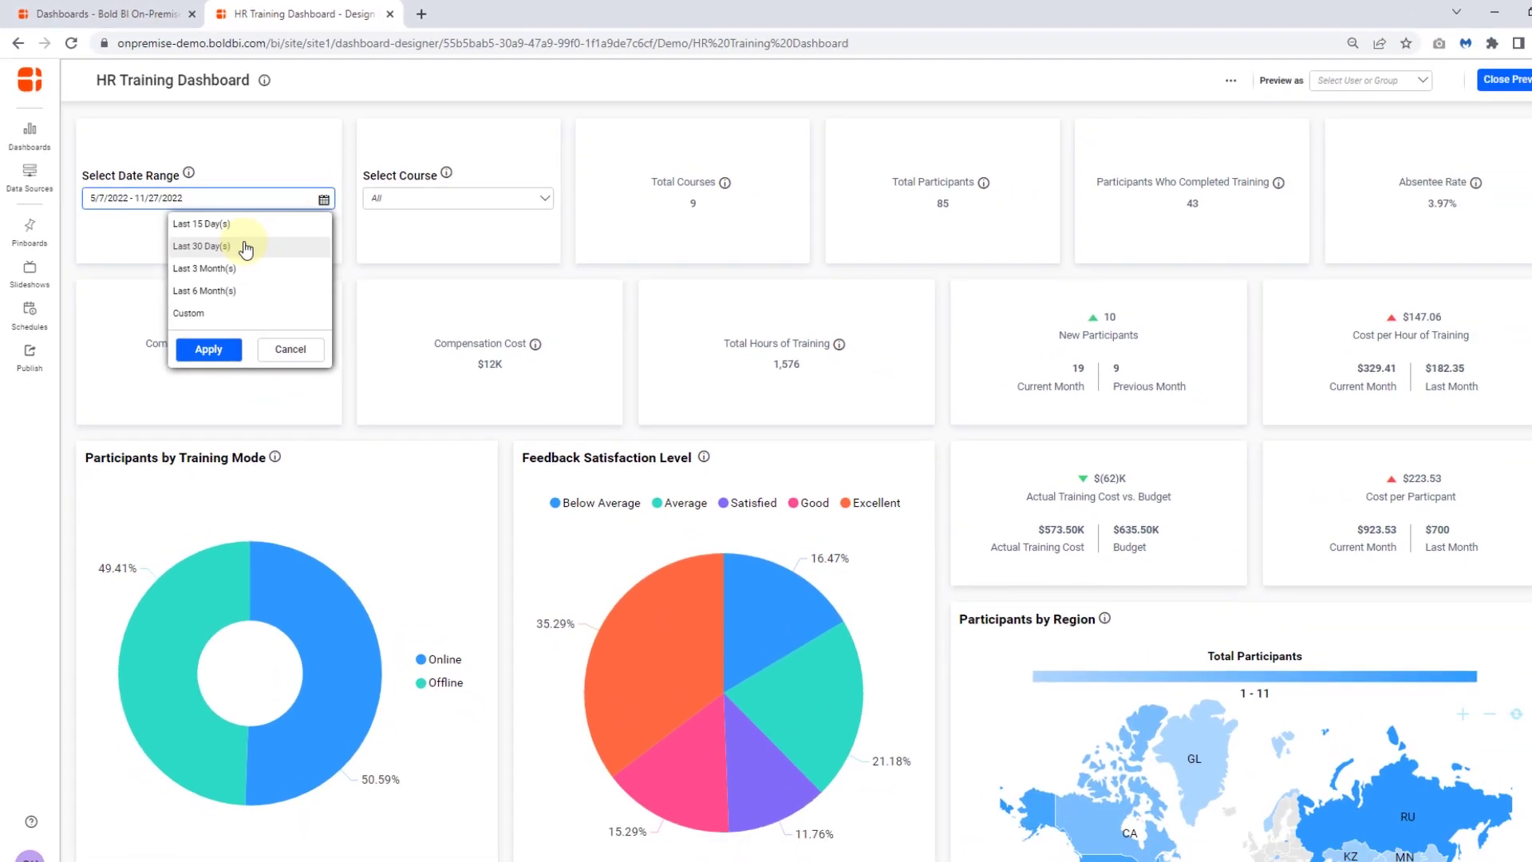
{"action": "left_click", "coordinate": [283, 284]}
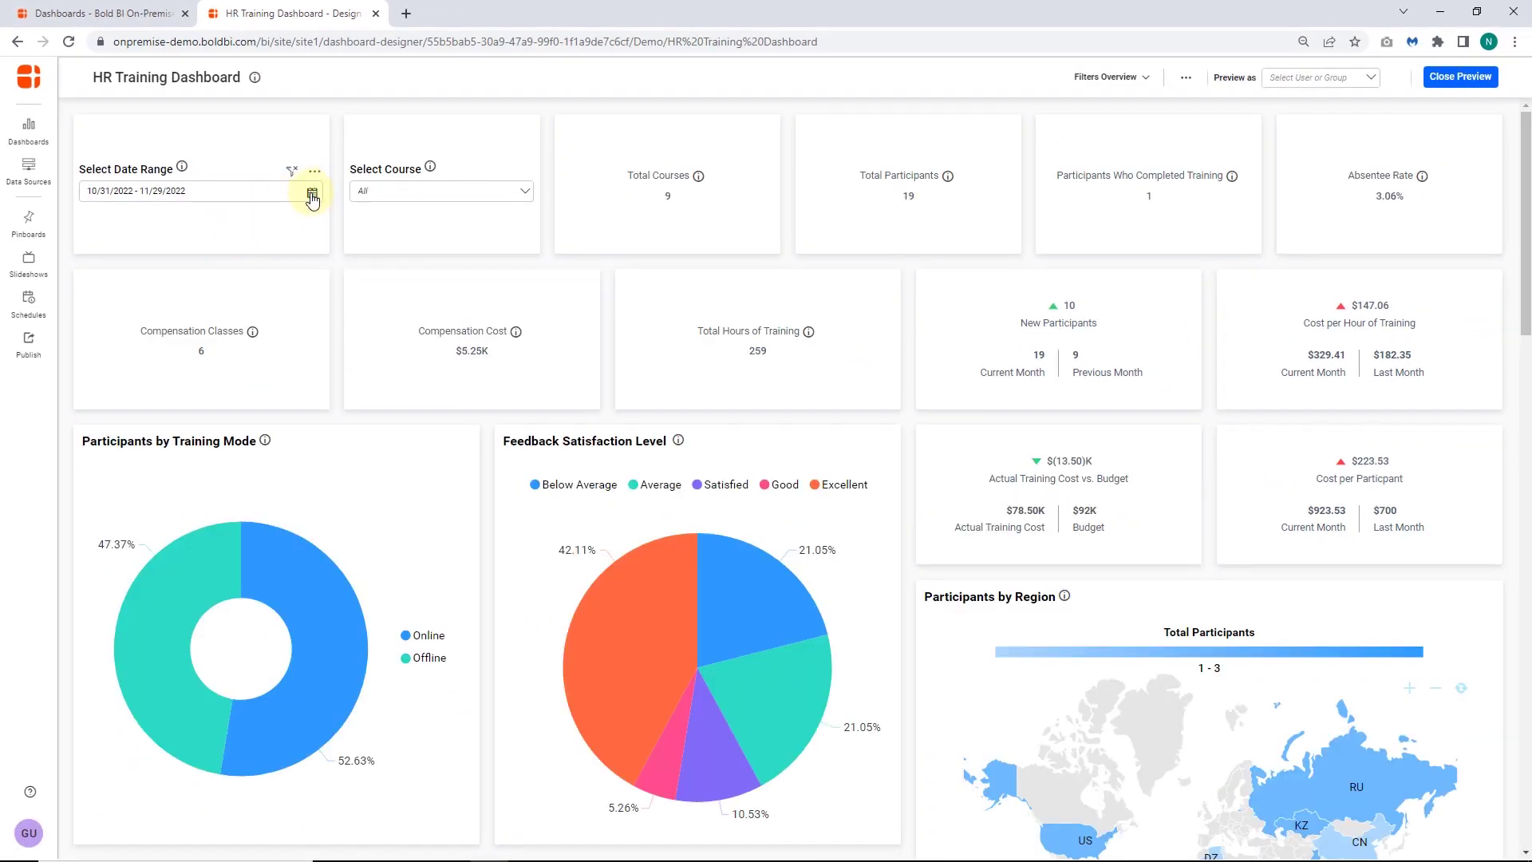
{"action": "left_click", "coordinate": [312, 196]}
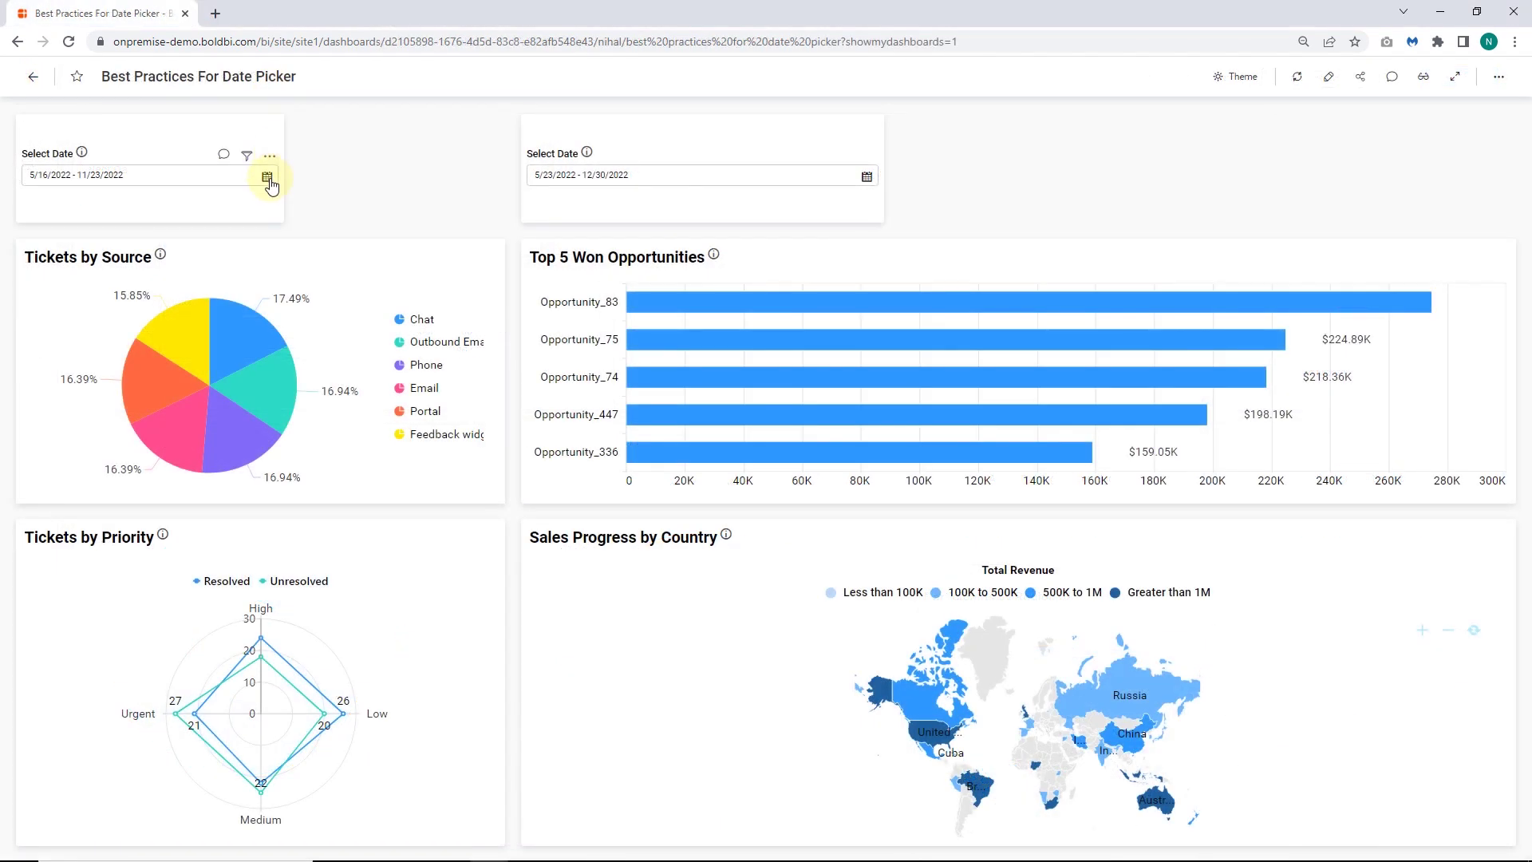
Apply a relative preset to the first date filter, narrowing it to 11/1/2022 – 11/30/2022
{"action": "left_click", "coordinate": [269, 178]}
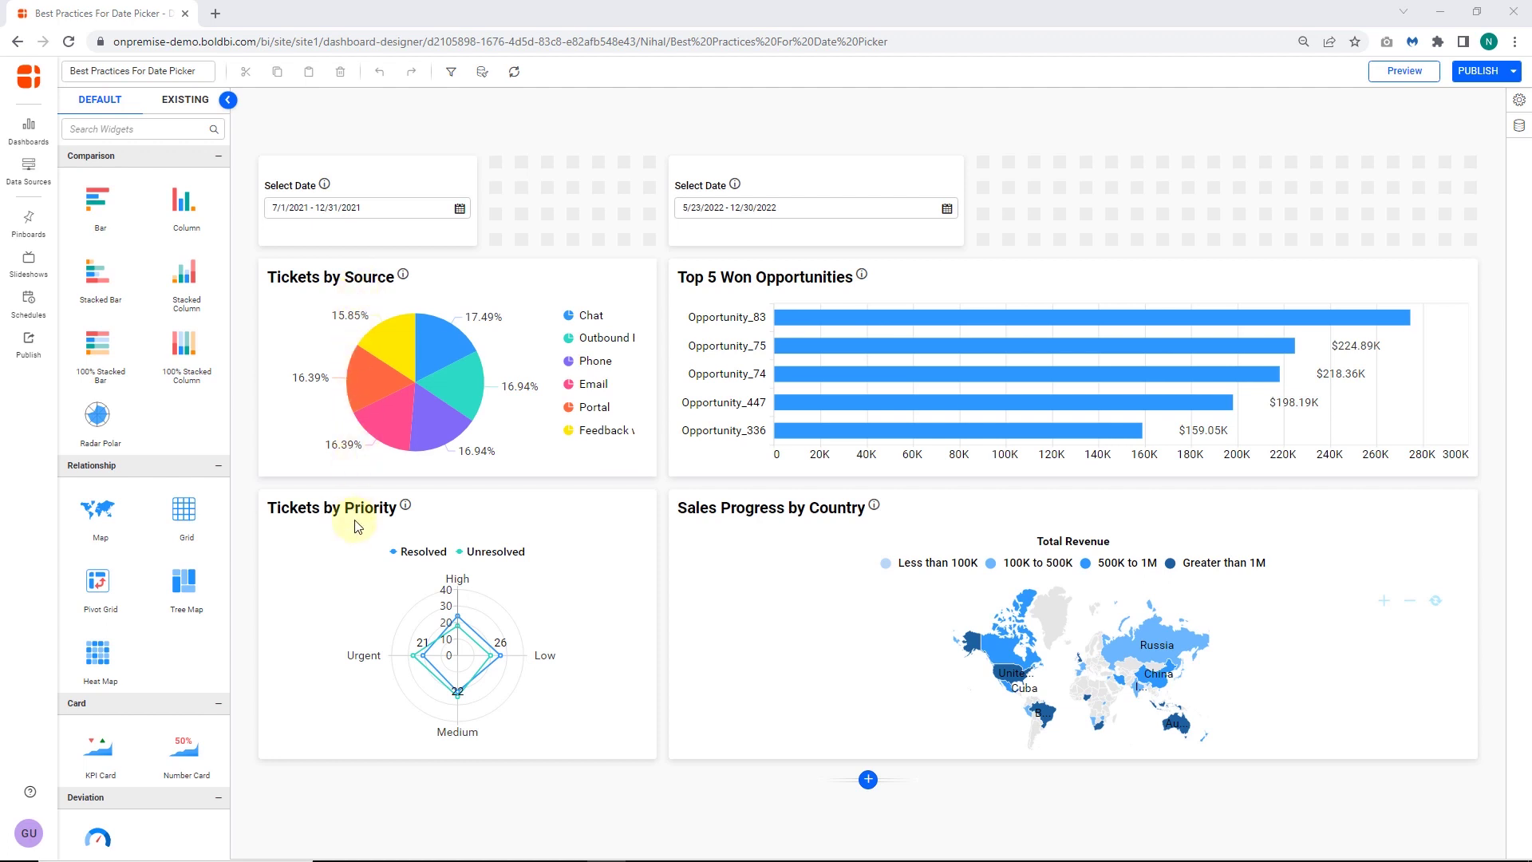
{"action": "mouse_move", "coordinate": [332, 186]}
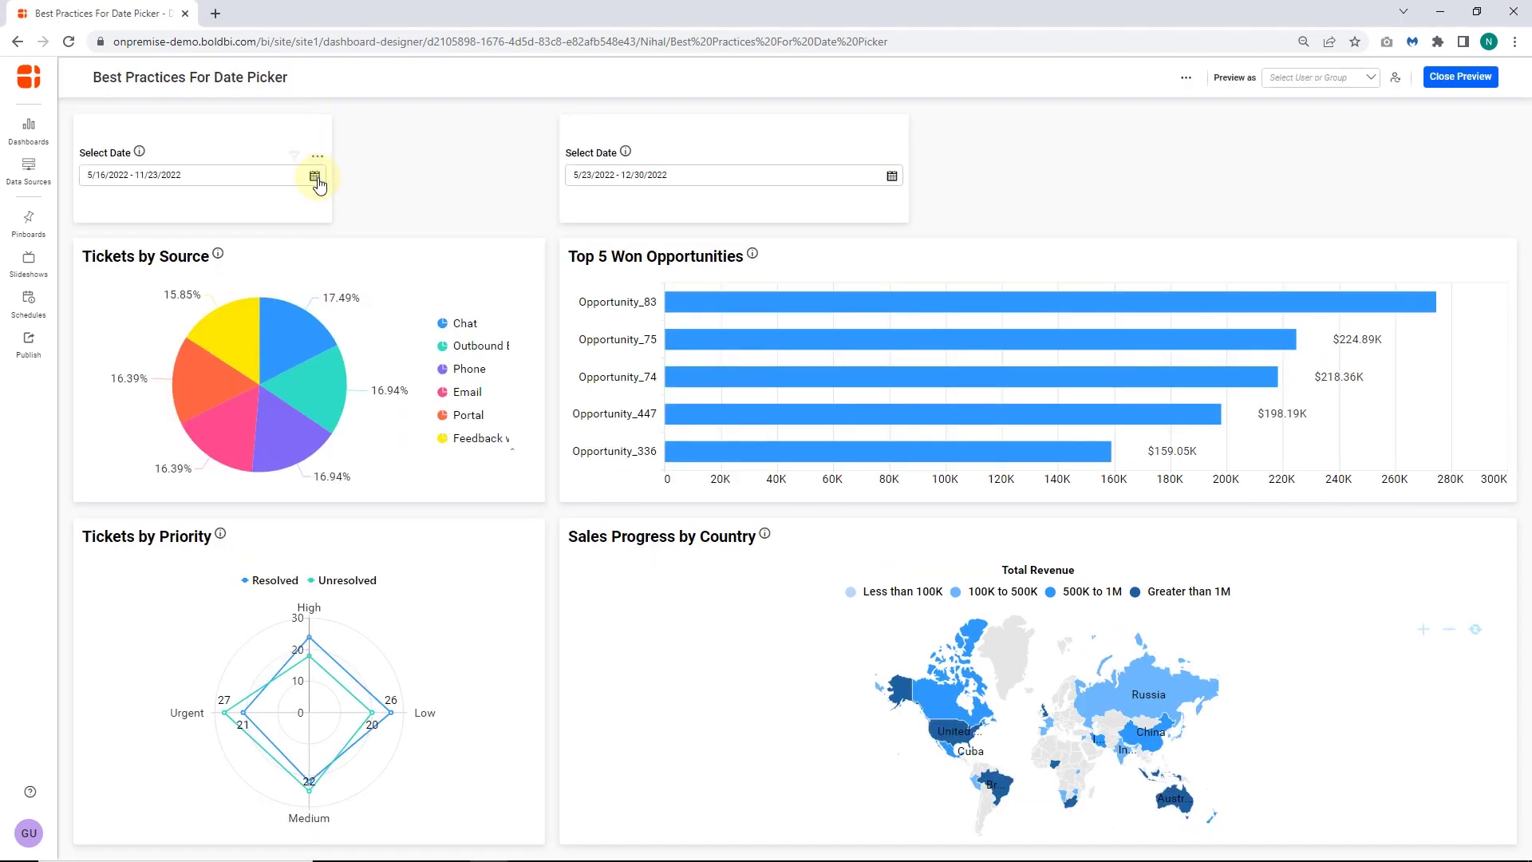
{"action": "left_click", "coordinate": [314, 175]}
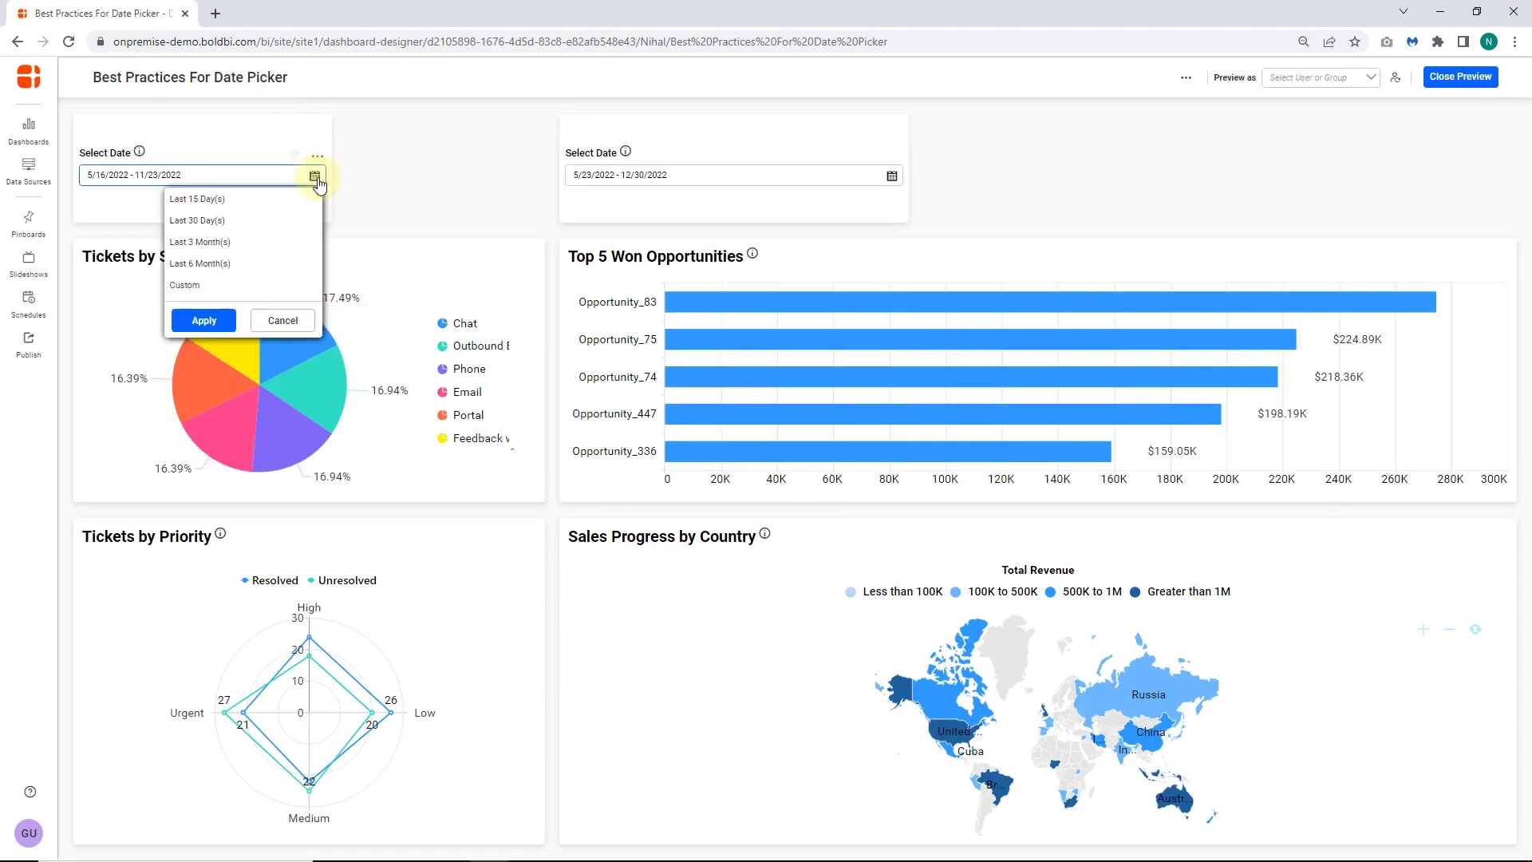
{"action": "left_click", "coordinate": [275, 214]}
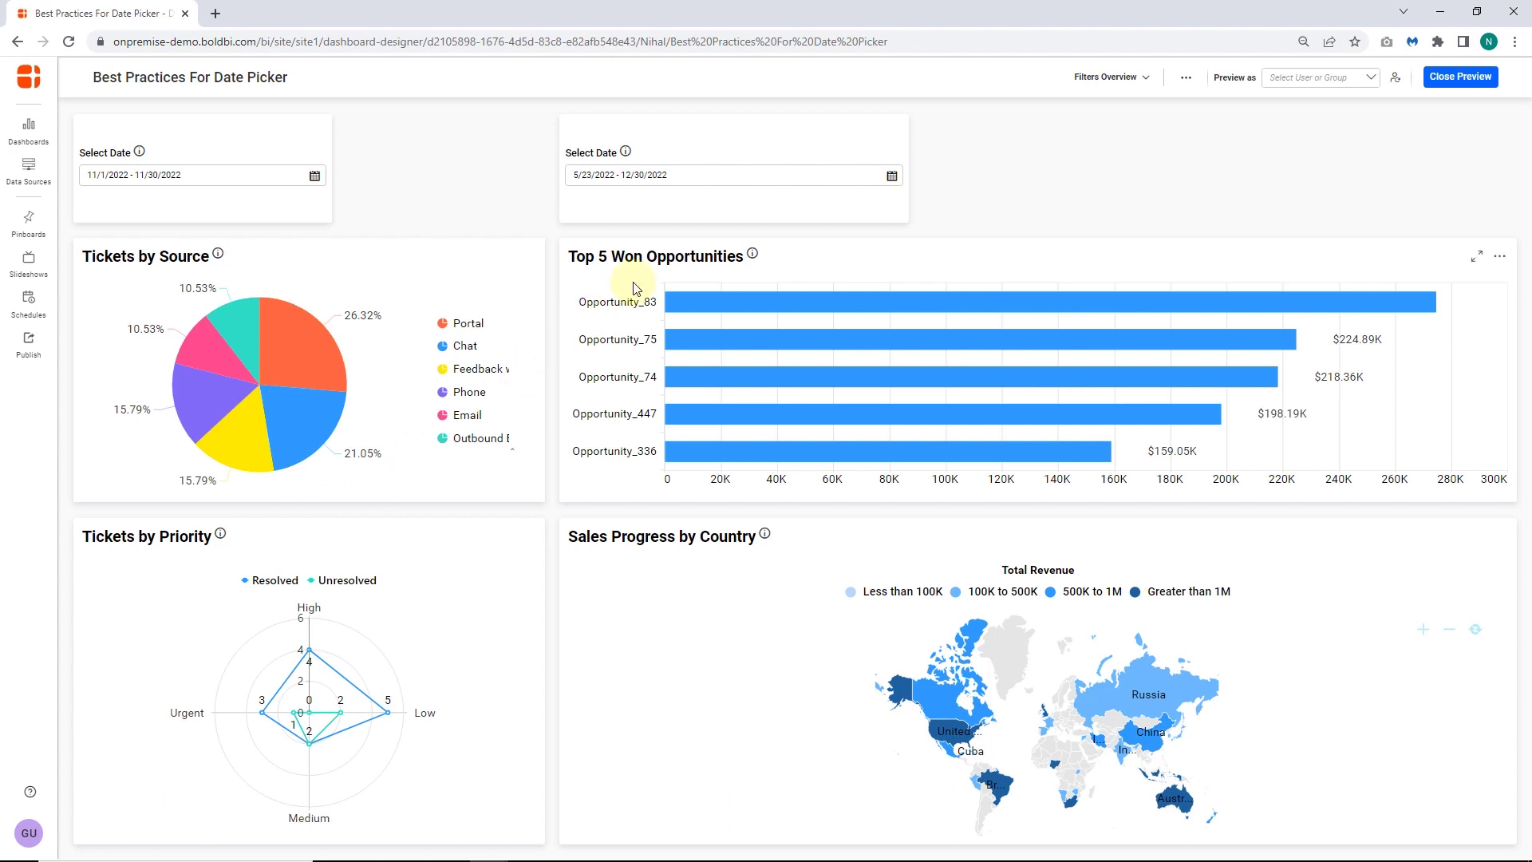
{"action": "left_click", "coordinate": [892, 174]}
Set the second date filter to Last 30 Day(s), then view the HR dashboard's date presets
{"action": "left_click", "coordinate": [827, 222]}
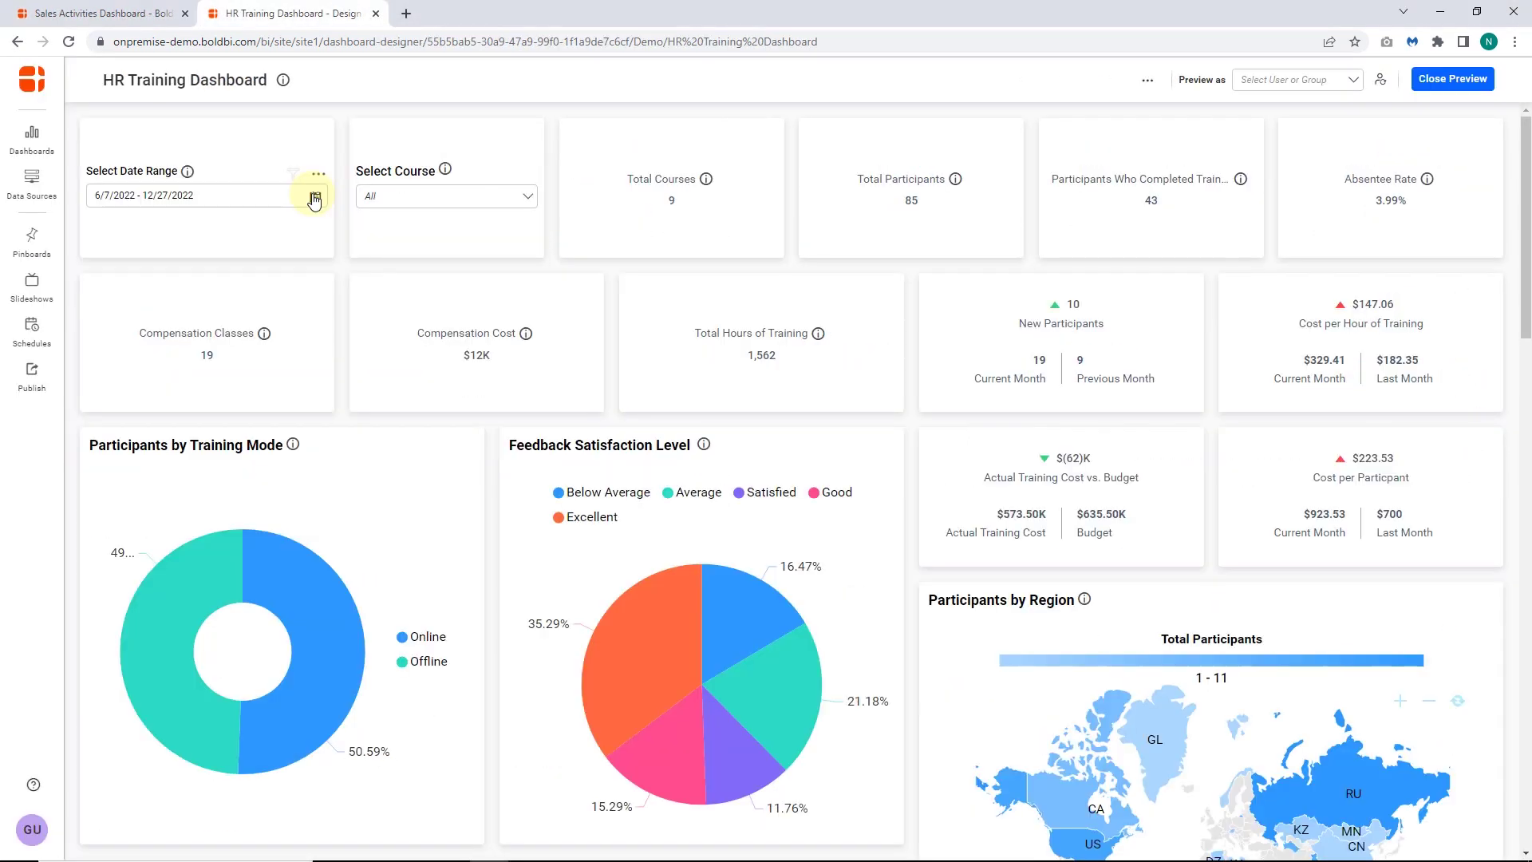
{"action": "left_click", "coordinate": [314, 196]}
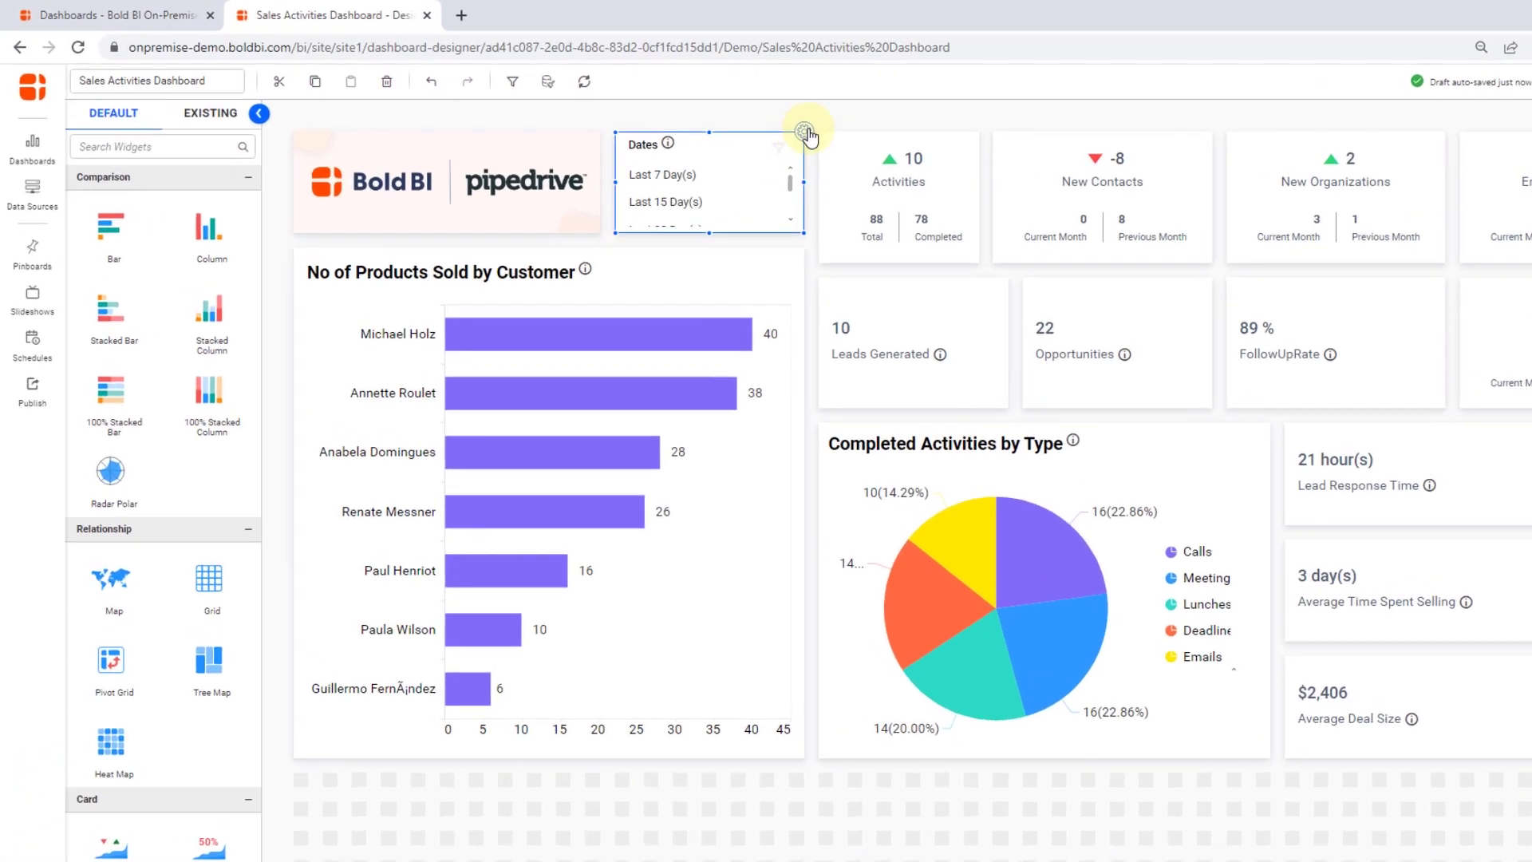
Use the Dates list's relative options to filter Sales Activities to Last 30 Day(s)
{"action": "left_click", "coordinate": [708, 117]}
{"action": "left_click", "coordinate": [856, 140]}
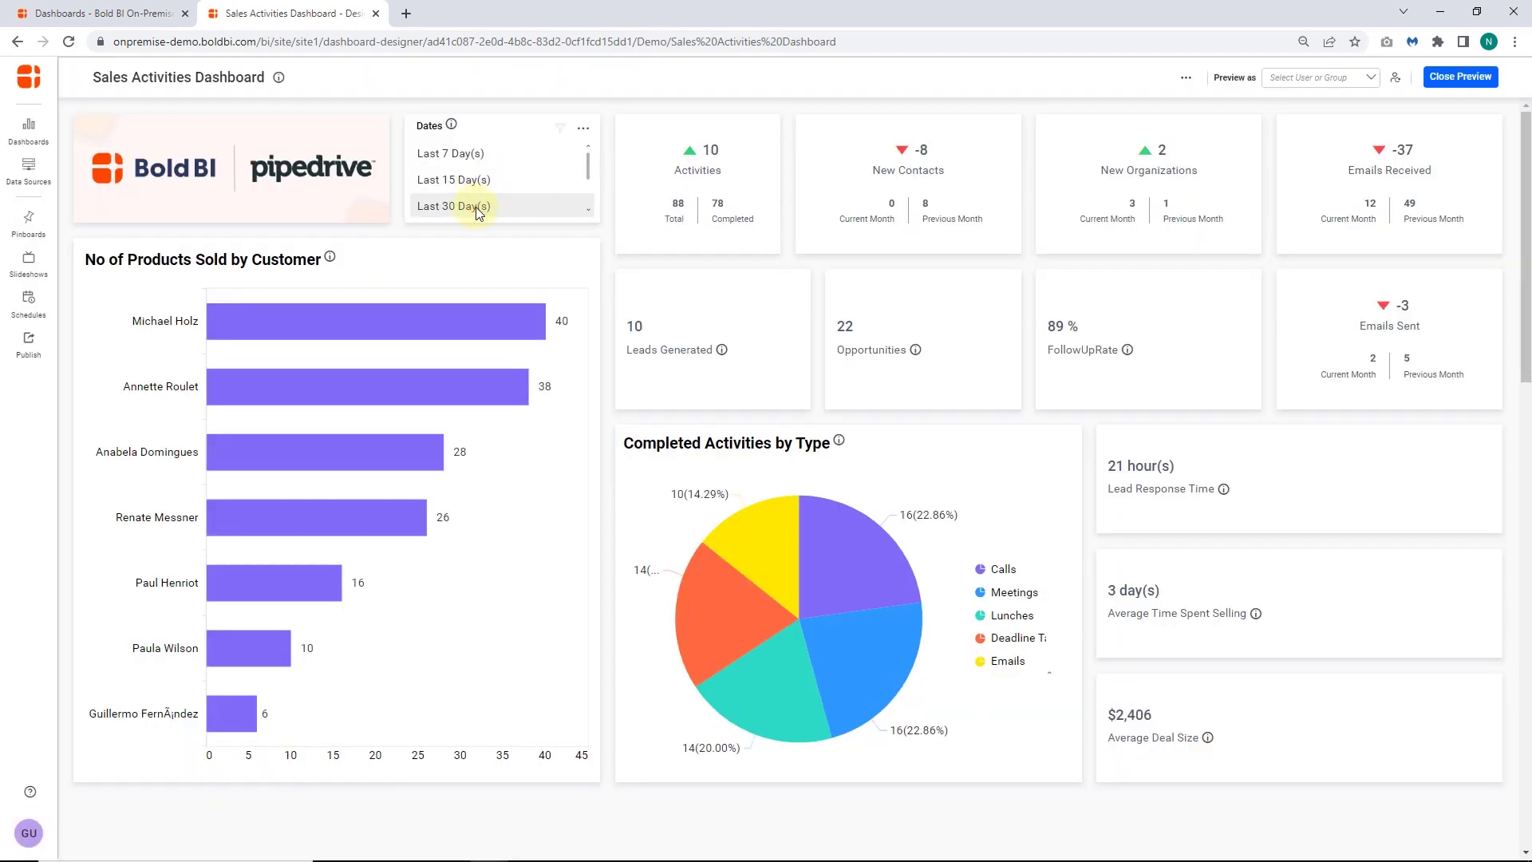
{"action": "left_click", "coordinate": [478, 209]}
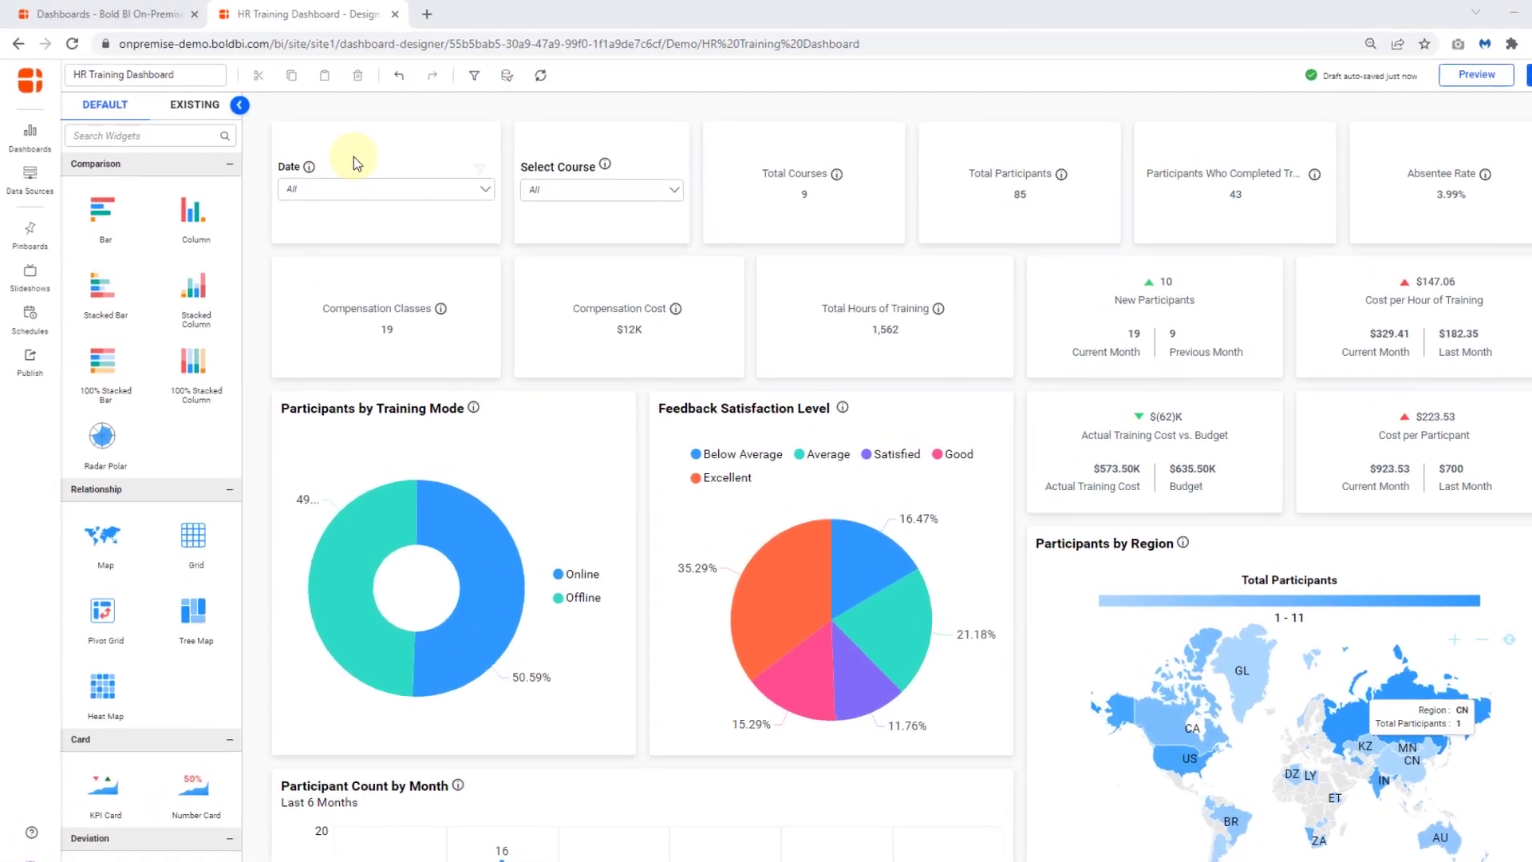
Use the Date combo box's relative options to filter HR Training to Last 30 Day(s)
{"action": "left_click", "coordinate": [470, 119]}
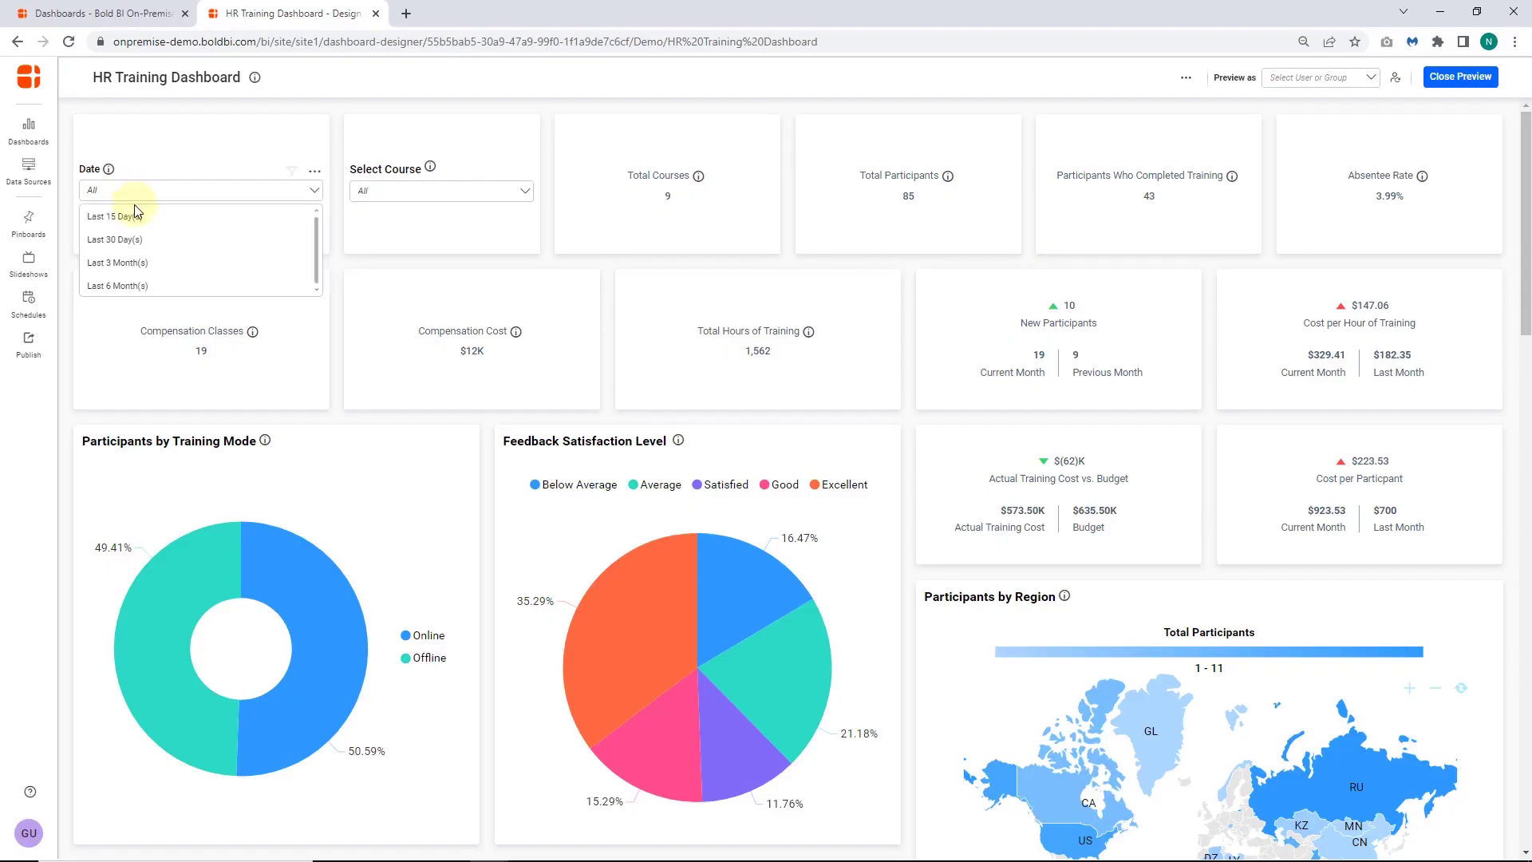
{"action": "left_click", "coordinate": [112, 240]}
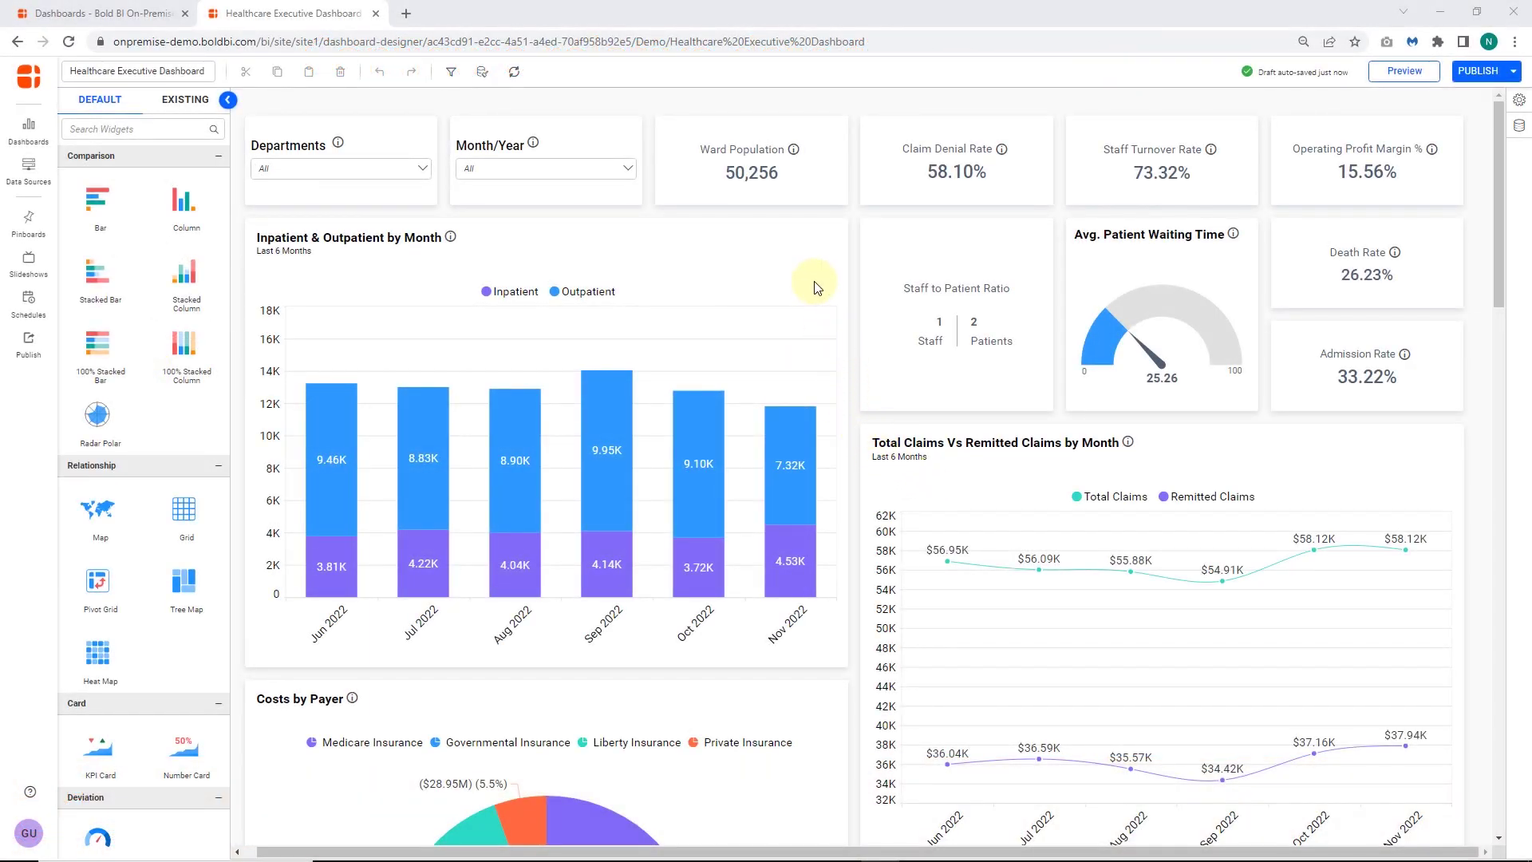
Inspect the Inpatient & Outpatient chart's Month/Year field, then scroll down to the Operating Revenues & Expenses chart
{"action": "left_click", "coordinate": [848, 218]}
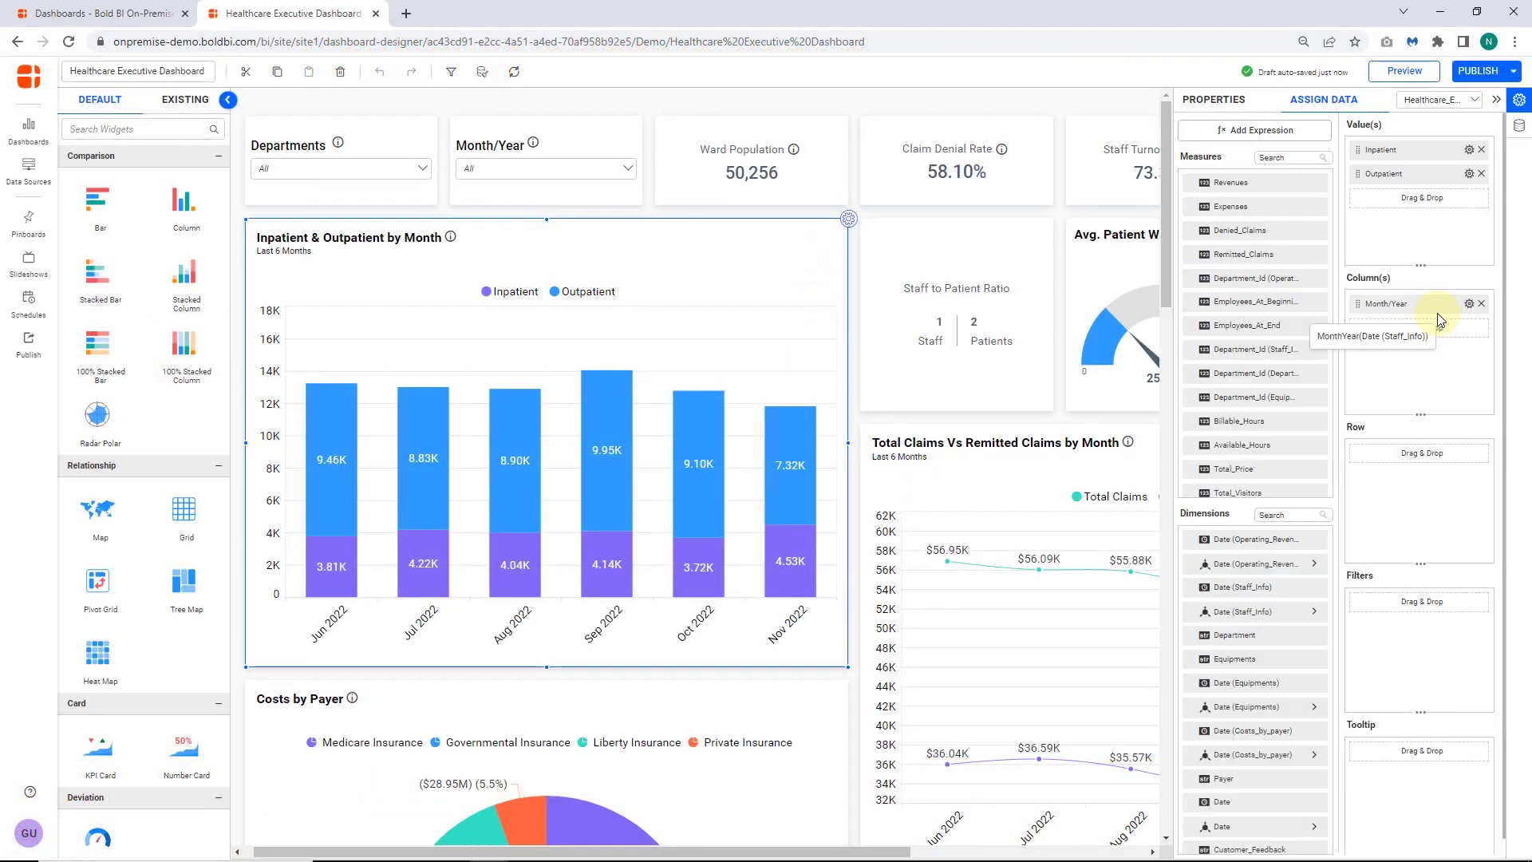
{"action": "left_click", "coordinate": [1496, 99]}
{"action": "scroll", "coordinate": [673, 169], "scroll_direction": "down", "scroll_amount": 4}
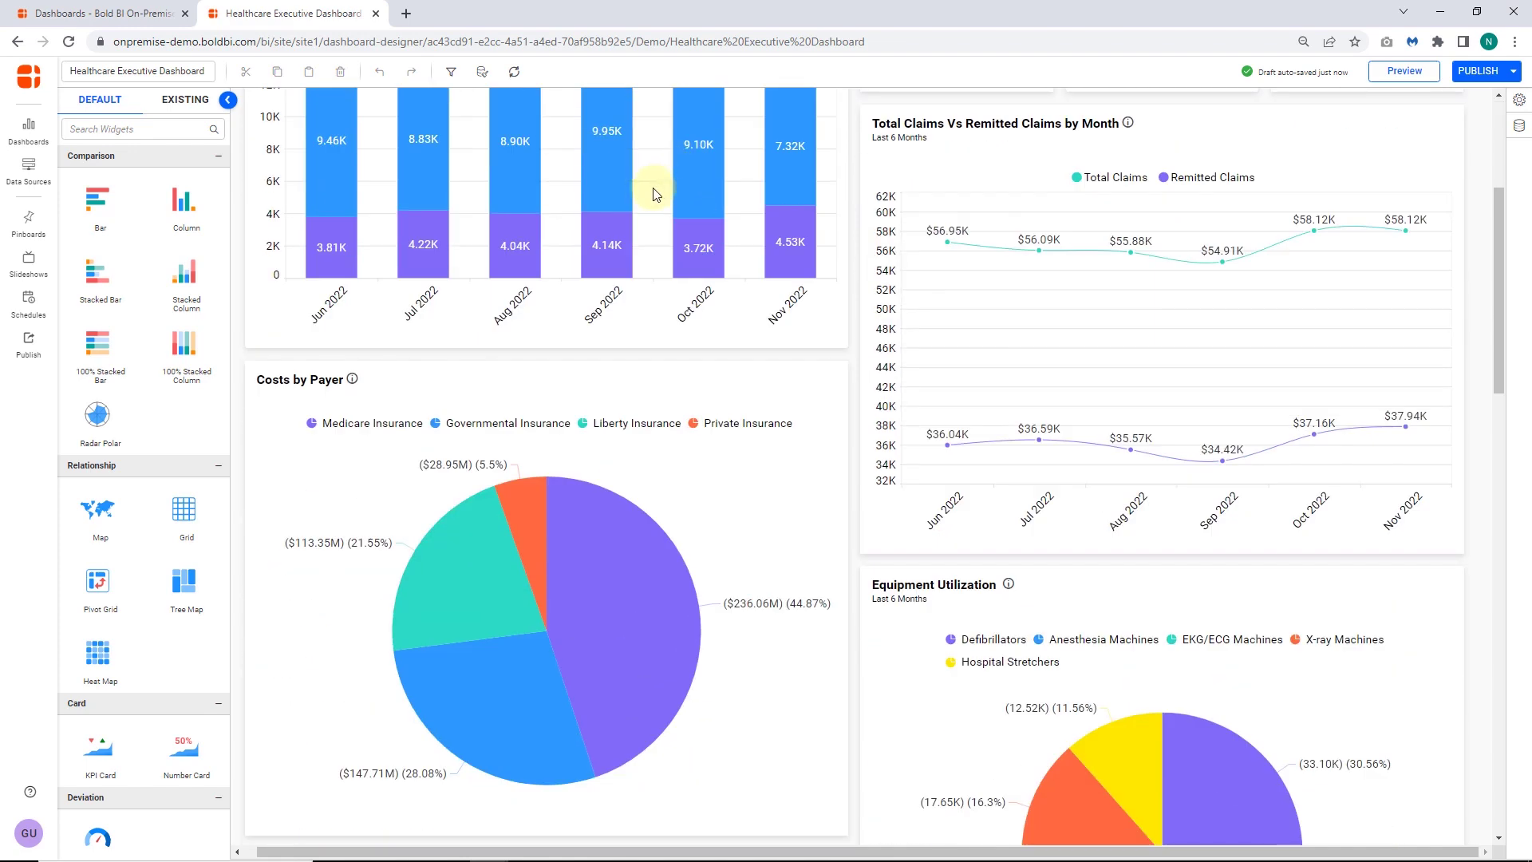
{"action": "scroll", "coordinate": [645, 237], "scroll_direction": "down", "scroll_amount": 6}
{"action": "scroll", "coordinate": [543, 249], "scroll_direction": "down", "scroll_amount": 2}
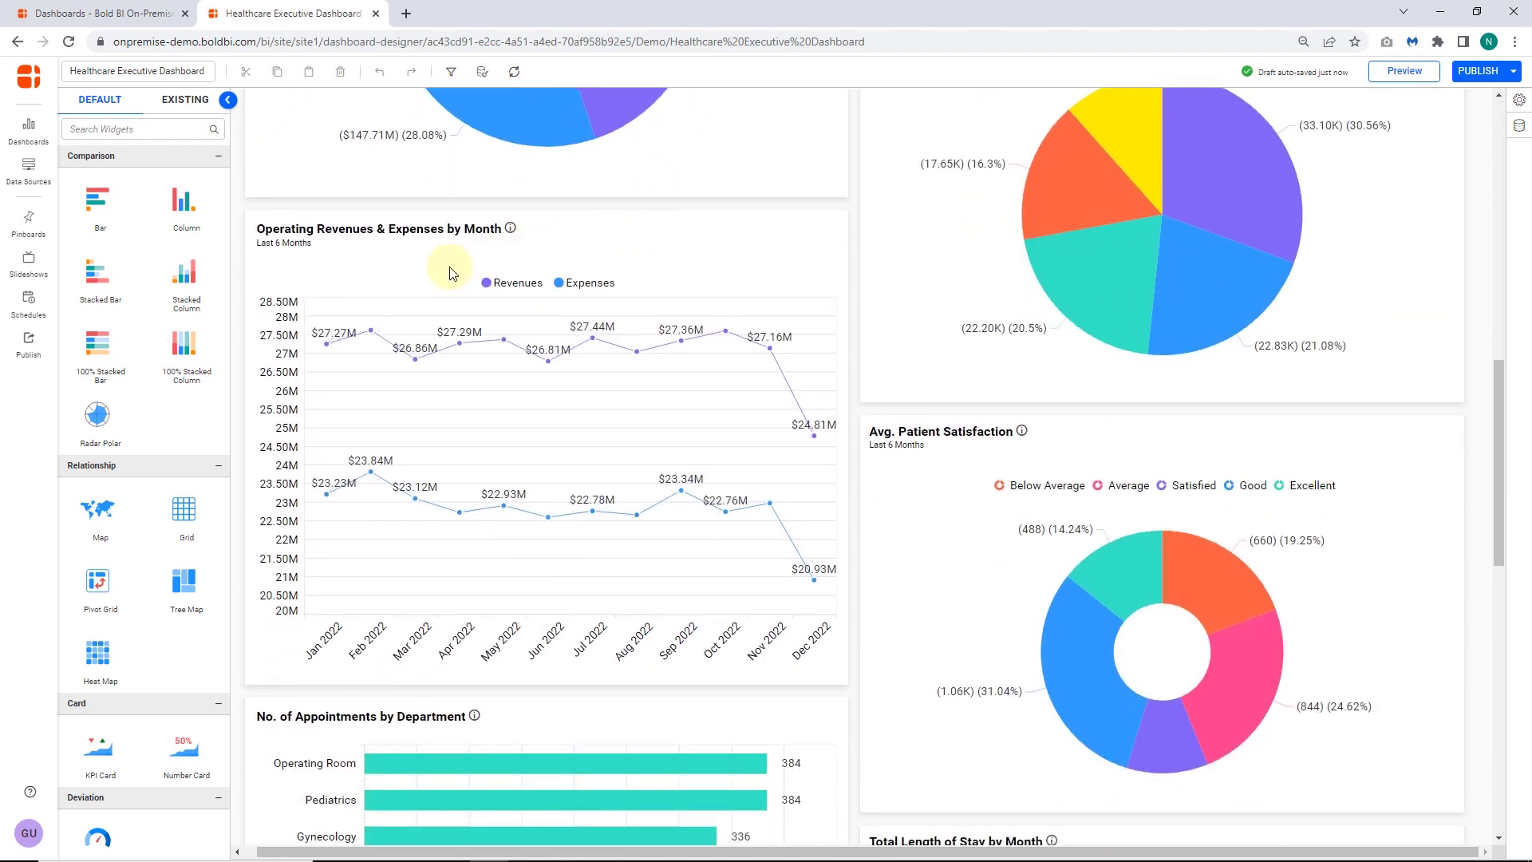
Set the Operating Revenues & Expenses chart's Month/Year relative date filter to Month, Last, 6
{"action": "left_click", "coordinate": [814, 229]}
{"action": "left_click", "coordinate": [1469, 304]}
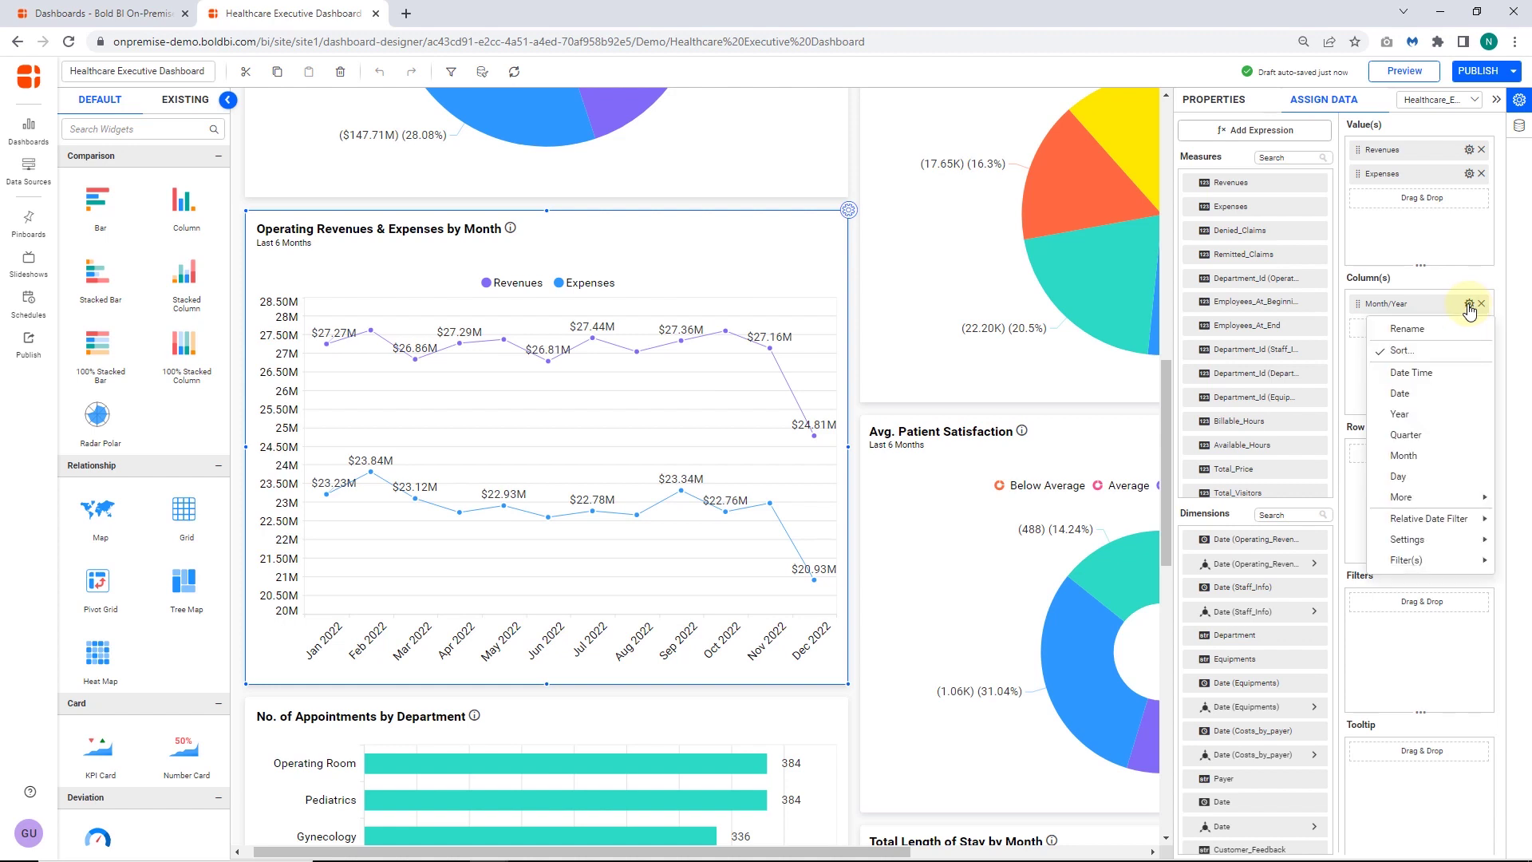
{"action": "mouse_move", "coordinate": [1412, 520]}
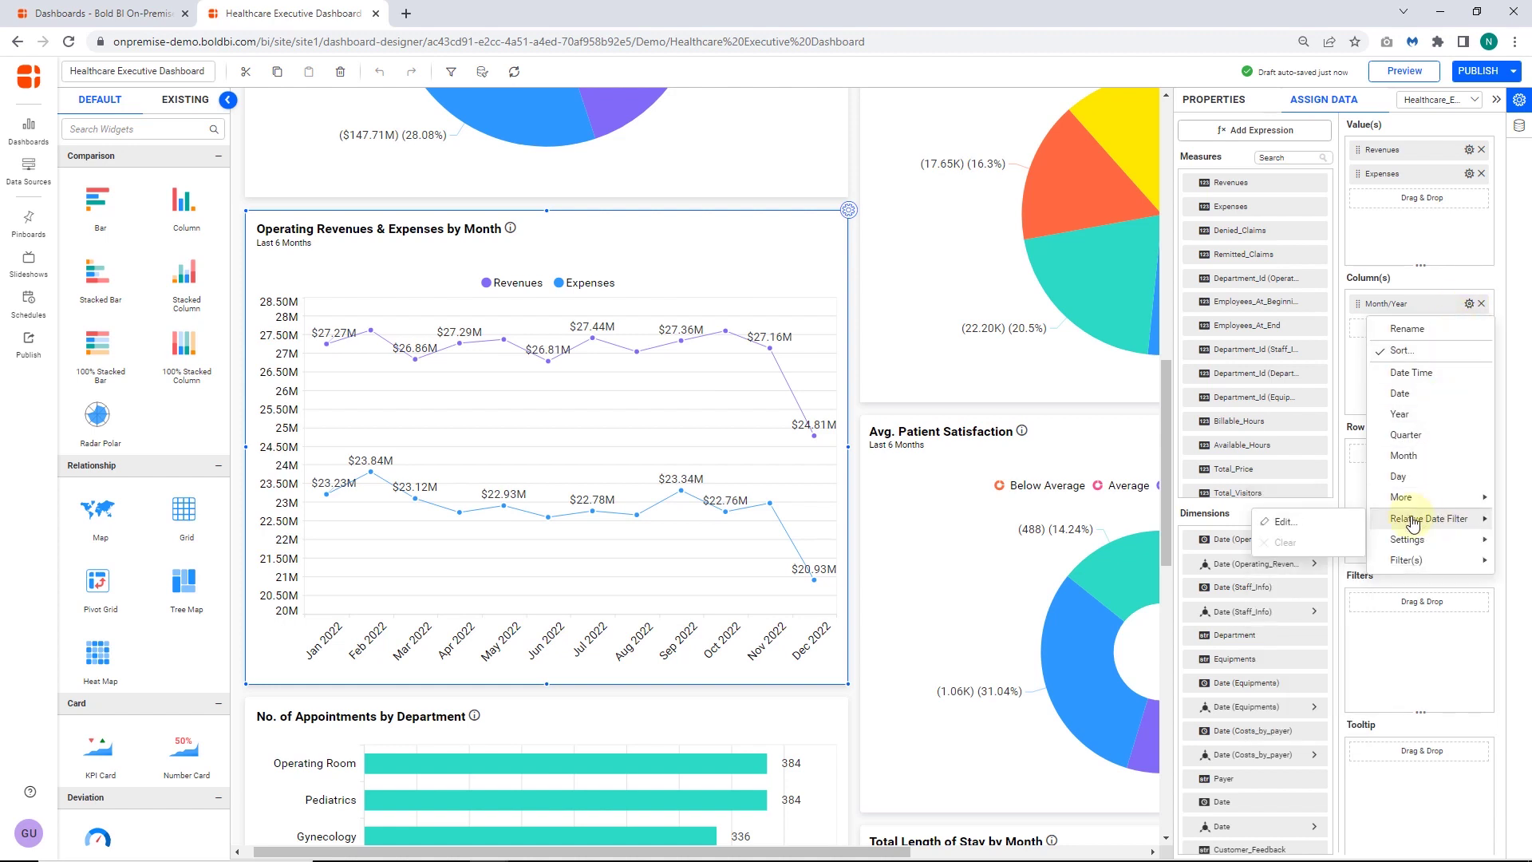
{"action": "left_click", "coordinate": [1333, 523]}
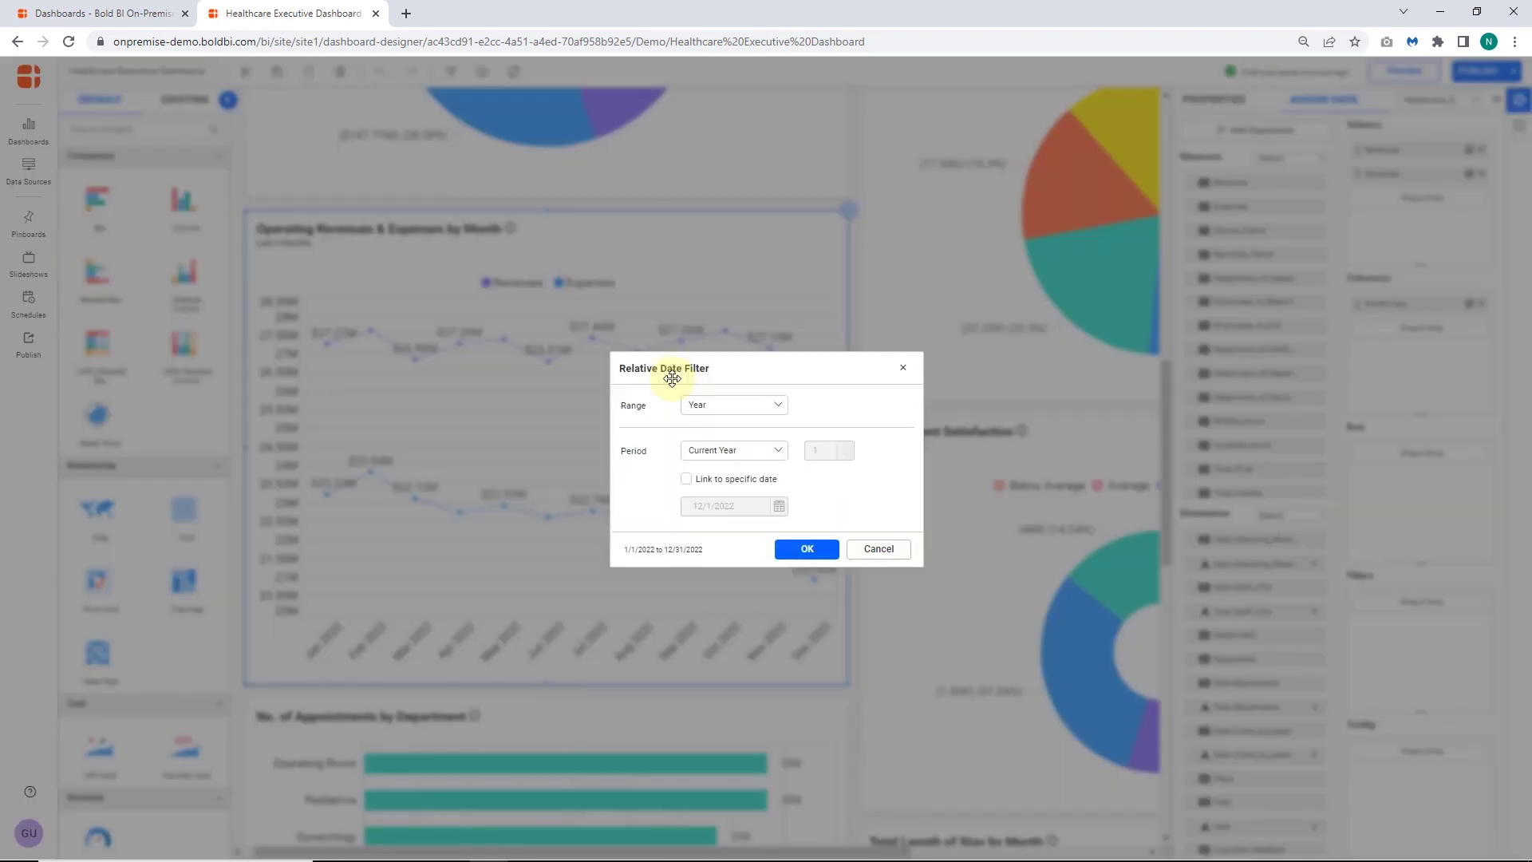
{"action": "left_click", "coordinate": [703, 405]}
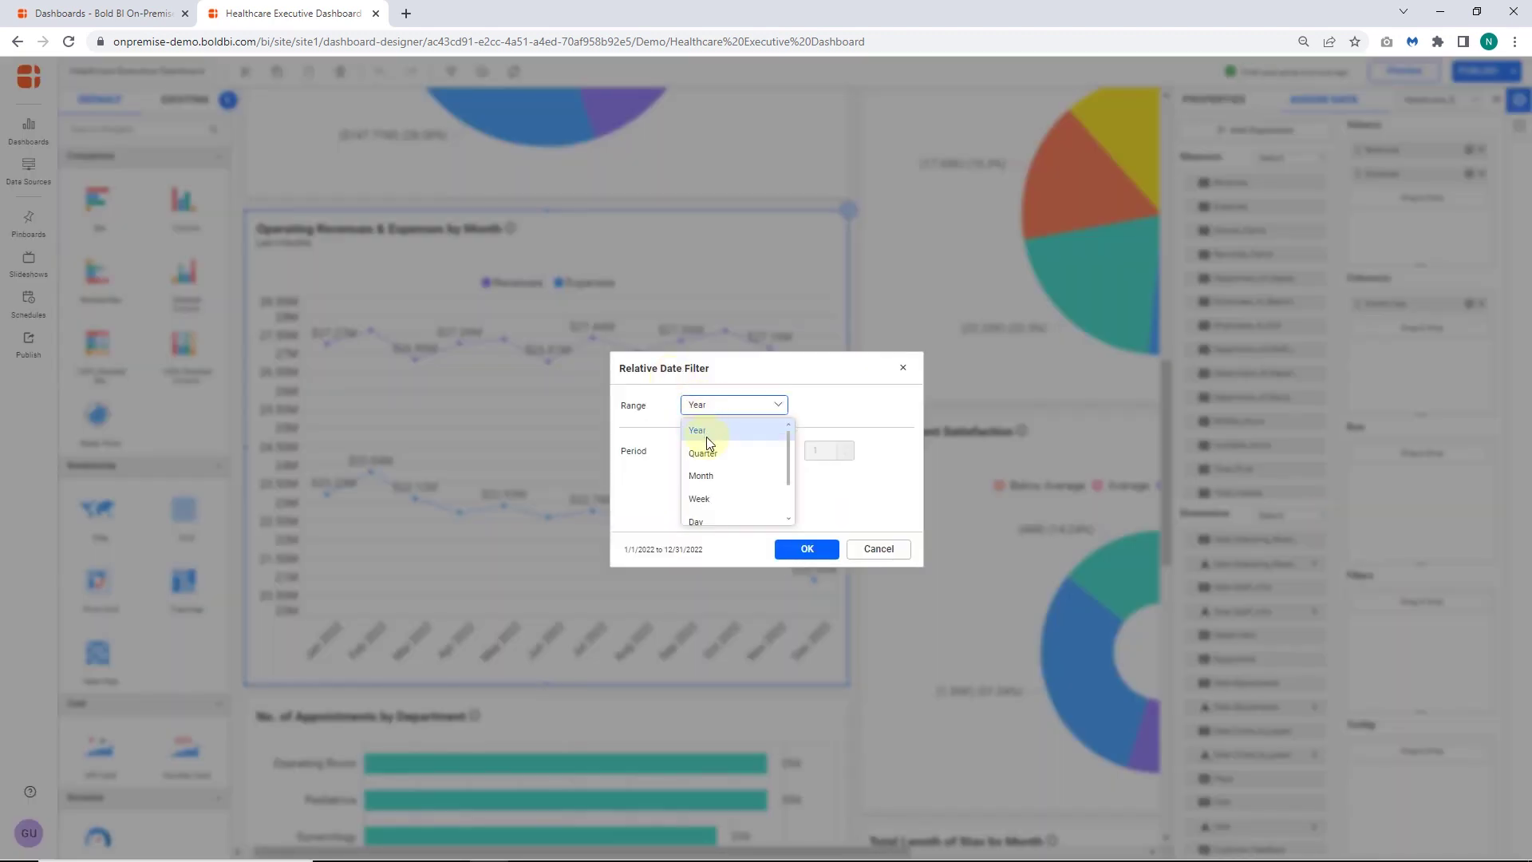
{"action": "scroll", "coordinate": [707, 452], "scroll_direction": "down", "scroll_amount": 2}
{"action": "left_click", "coordinate": [703, 424]}
{"action": "left_click", "coordinate": [717, 450]}
{"action": "scroll", "coordinate": [717, 477], "scroll_direction": "down", "scroll_amount": 2}
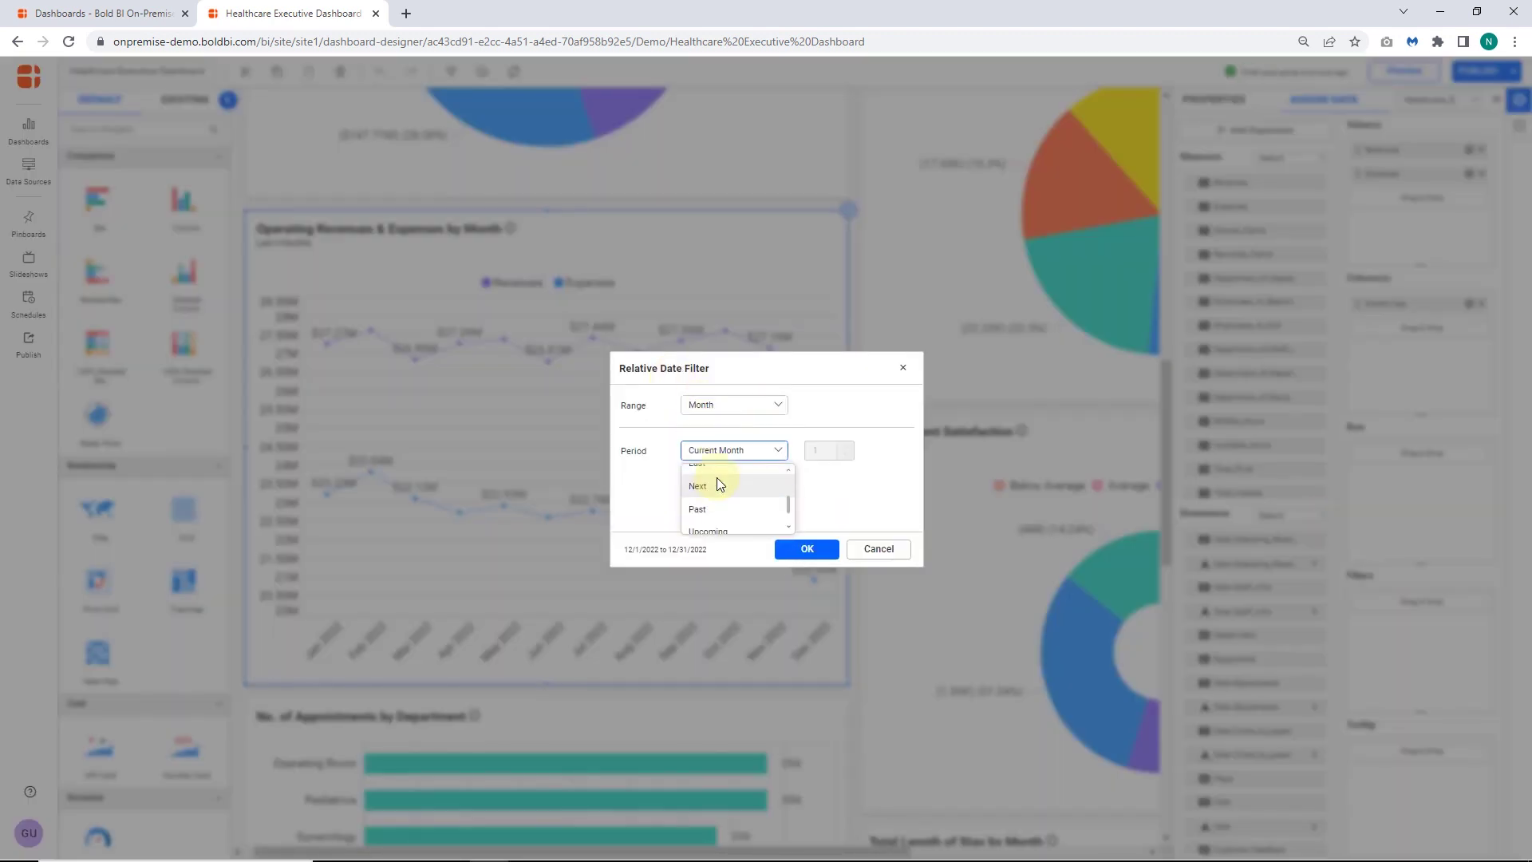
{"action": "left_click", "coordinate": [714, 505]}
{"action": "left_click", "coordinate": [844, 446]}
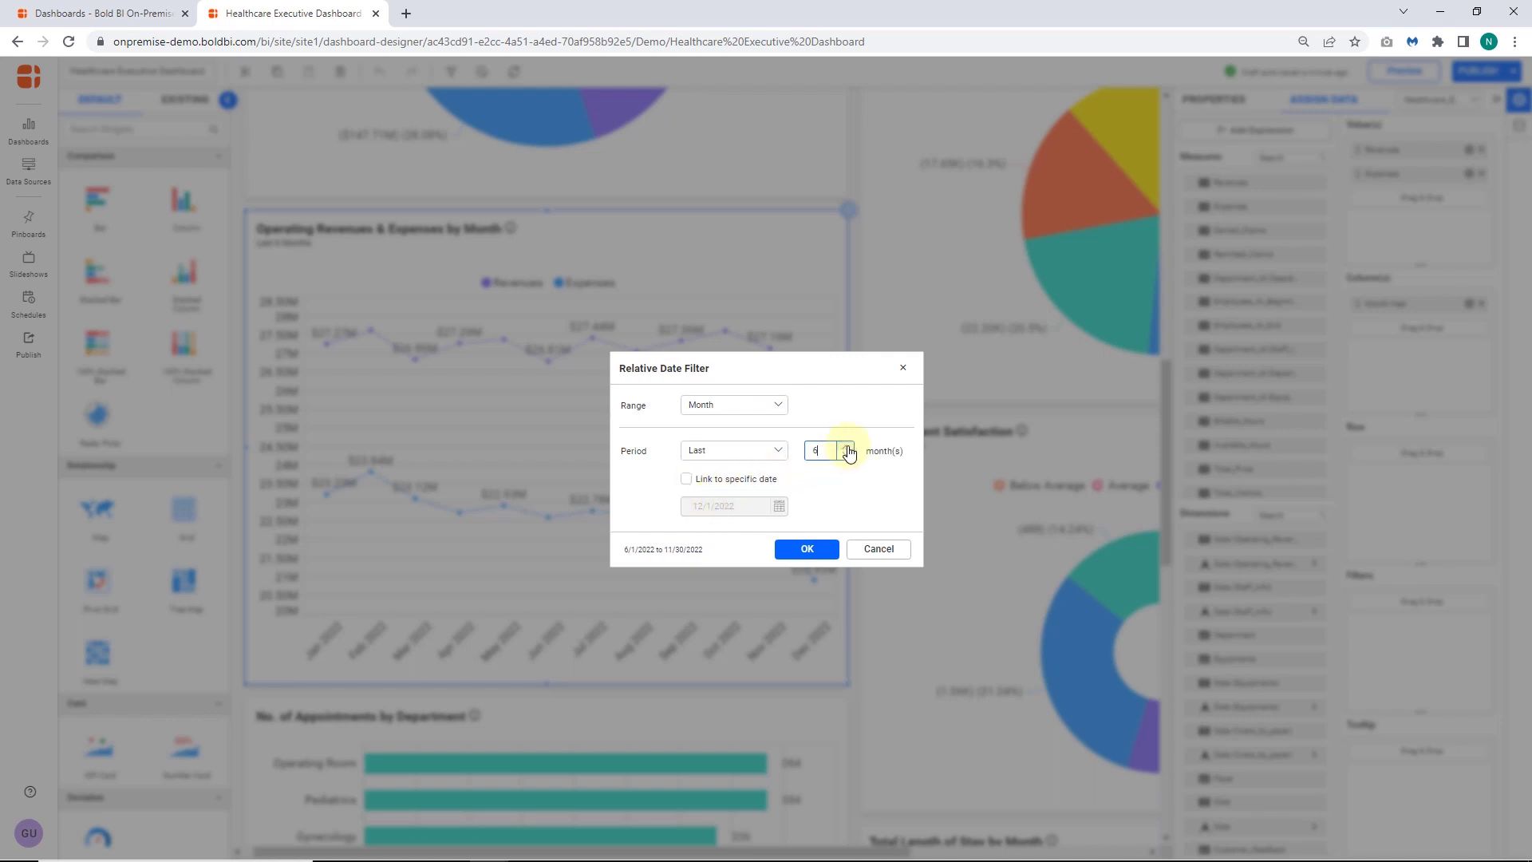
{"action": "left_click", "coordinate": [807, 548]}
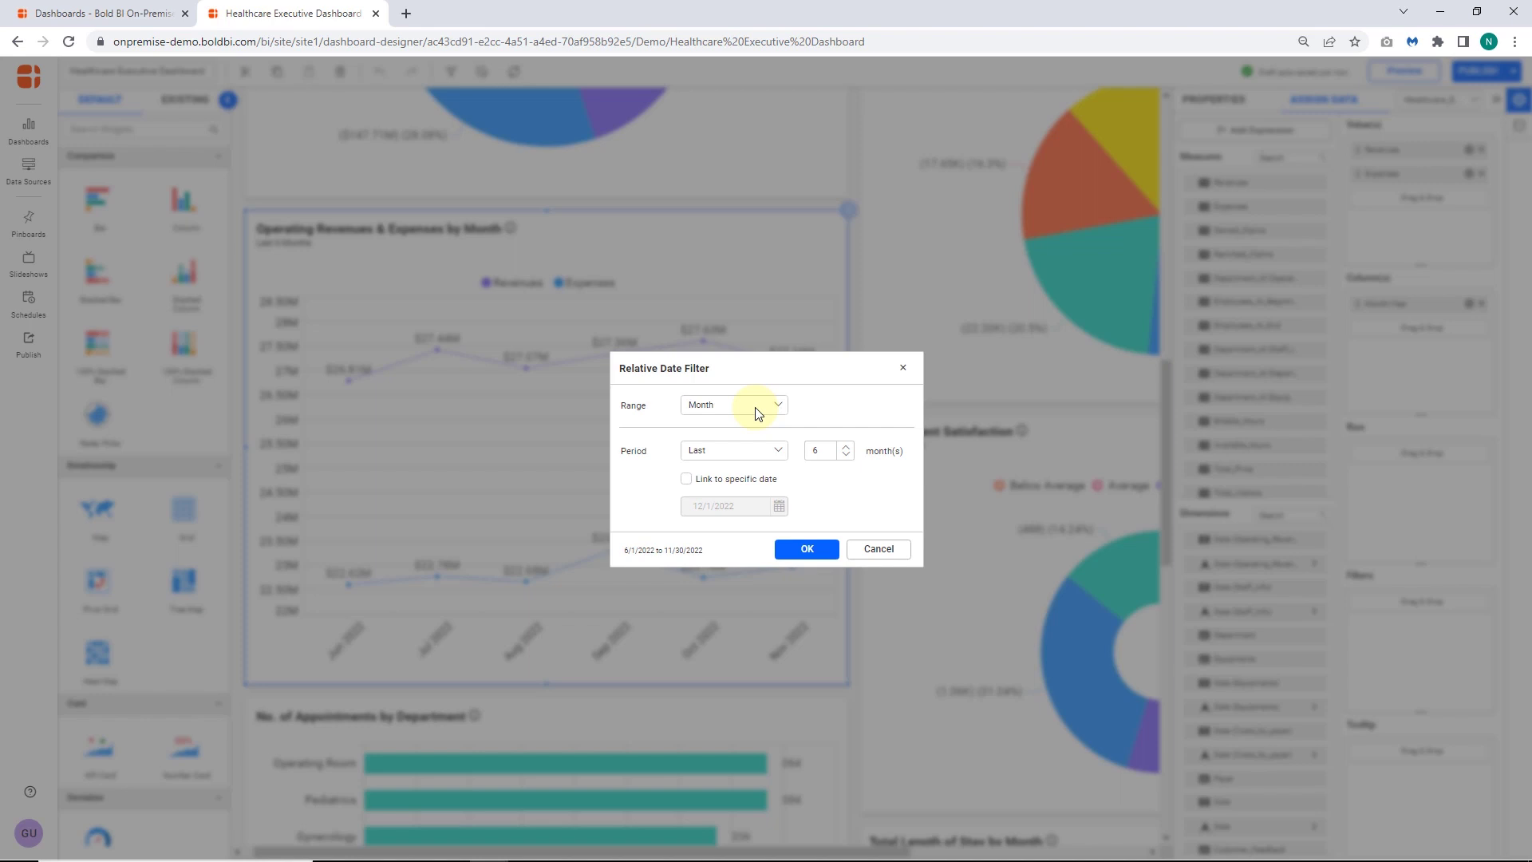
Keep the revenue chart's filter at Month/Last/6 and link it to a specific December 2022 date
{"action": "left_click", "coordinate": [753, 410]}
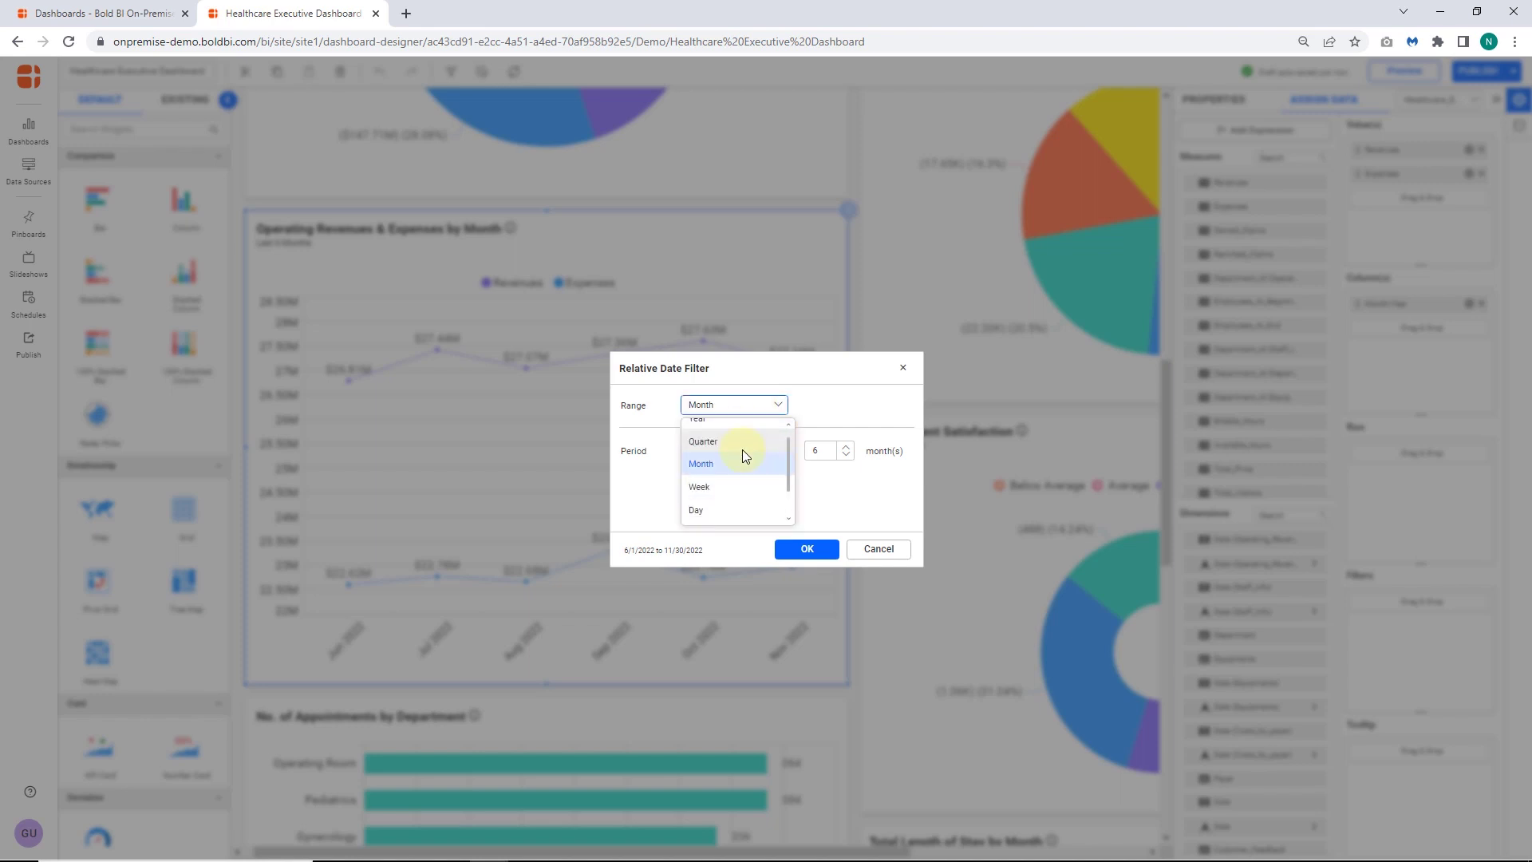
{"action": "left_click", "coordinate": [753, 413]}
{"action": "left_click", "coordinate": [748, 452]}
{"action": "scroll", "coordinate": [738, 494], "scroll_direction": "down", "scroll_amount": 2}
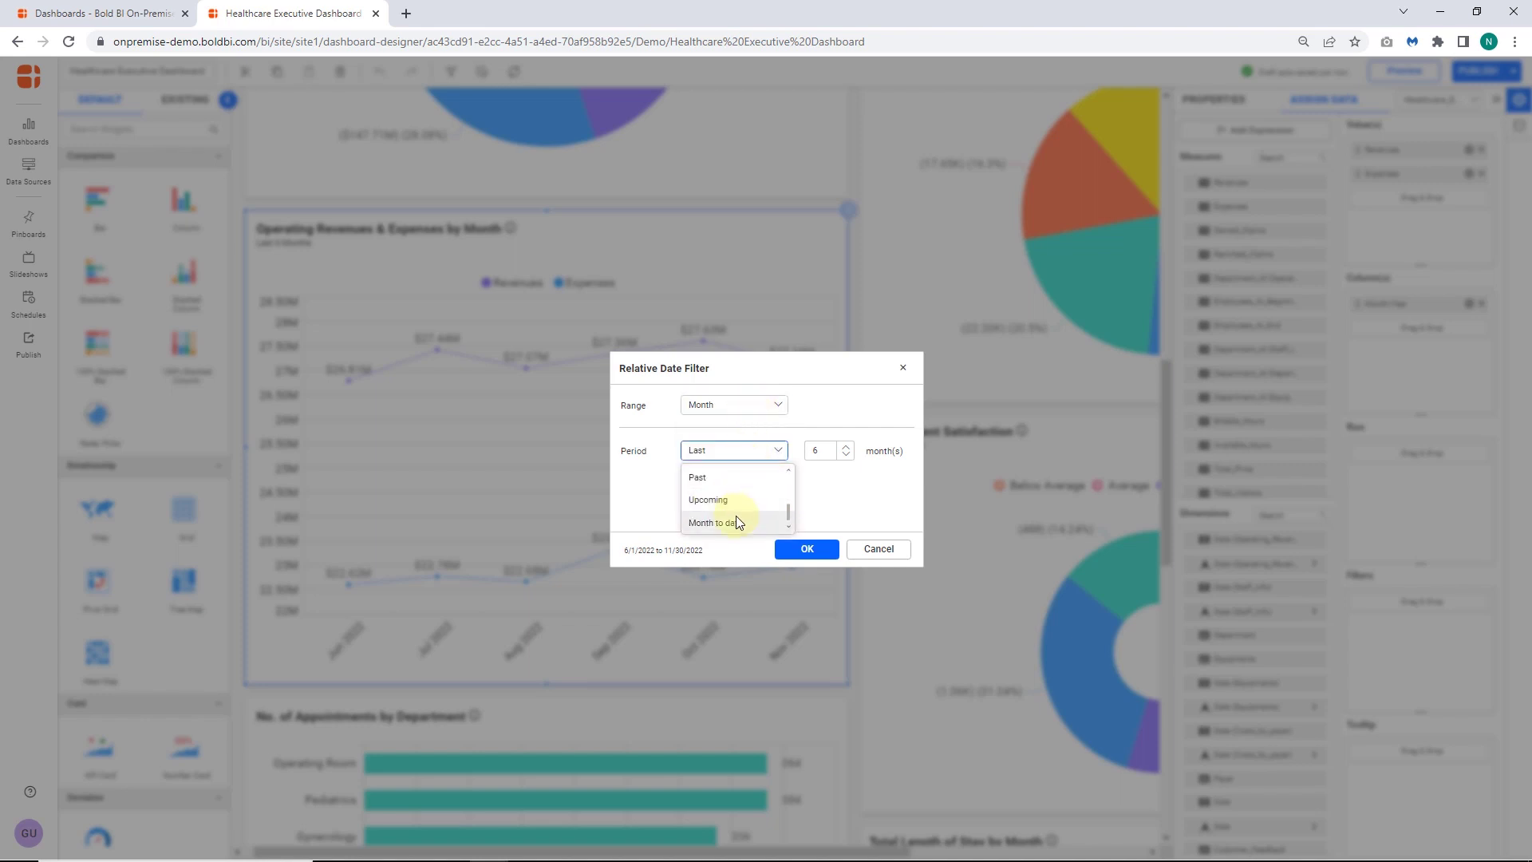
{"action": "scroll", "coordinate": [735, 511], "scroll_direction": "up", "scroll_amount": 2}
{"action": "left_click", "coordinate": [773, 443]}
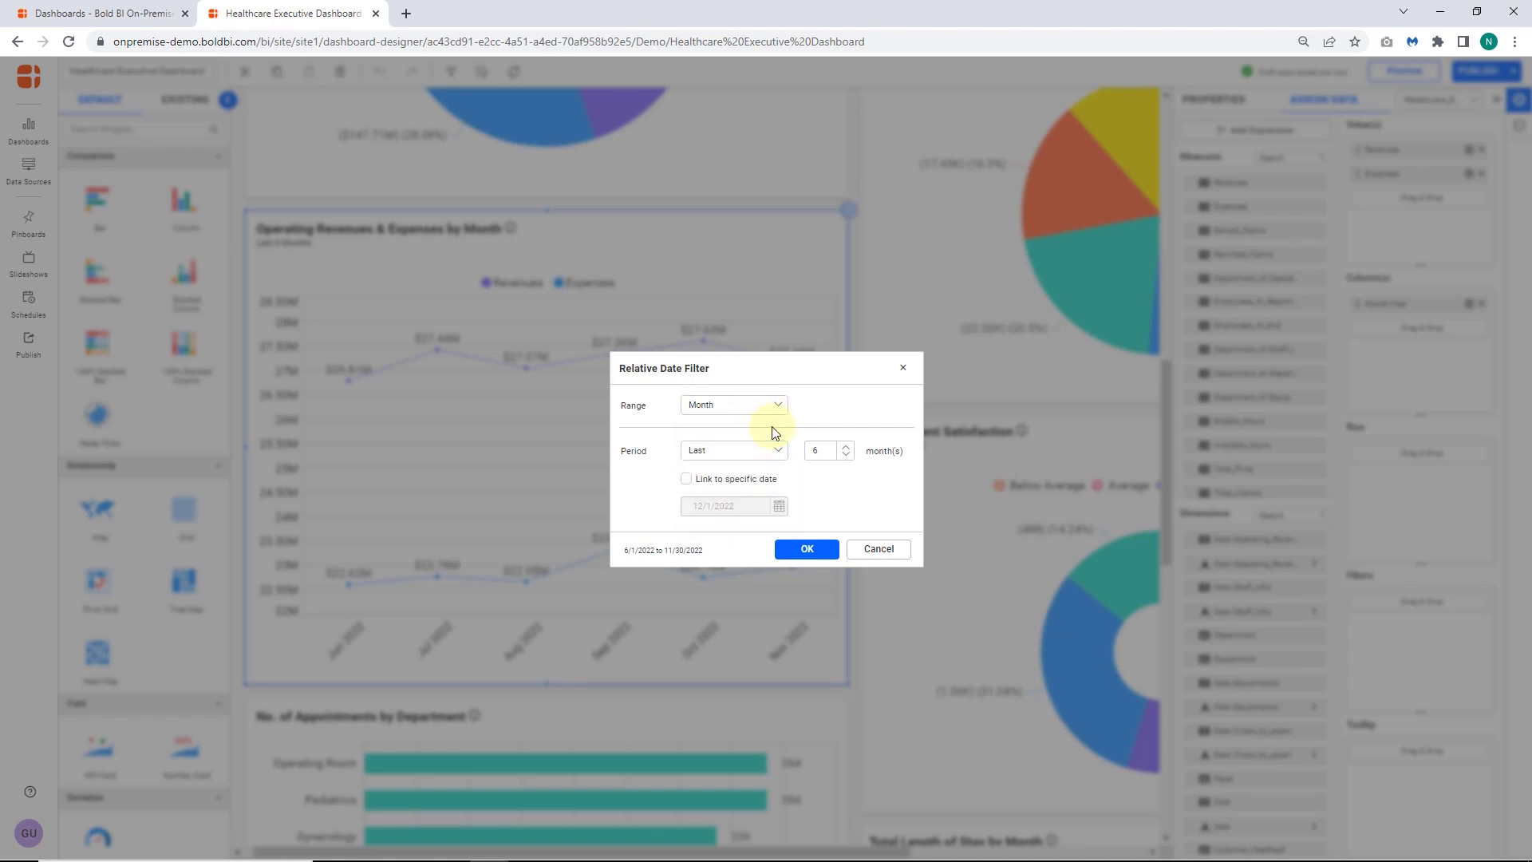
{"action": "left_click", "coordinate": [686, 479]}
{"action": "left_click", "coordinate": [779, 506]}
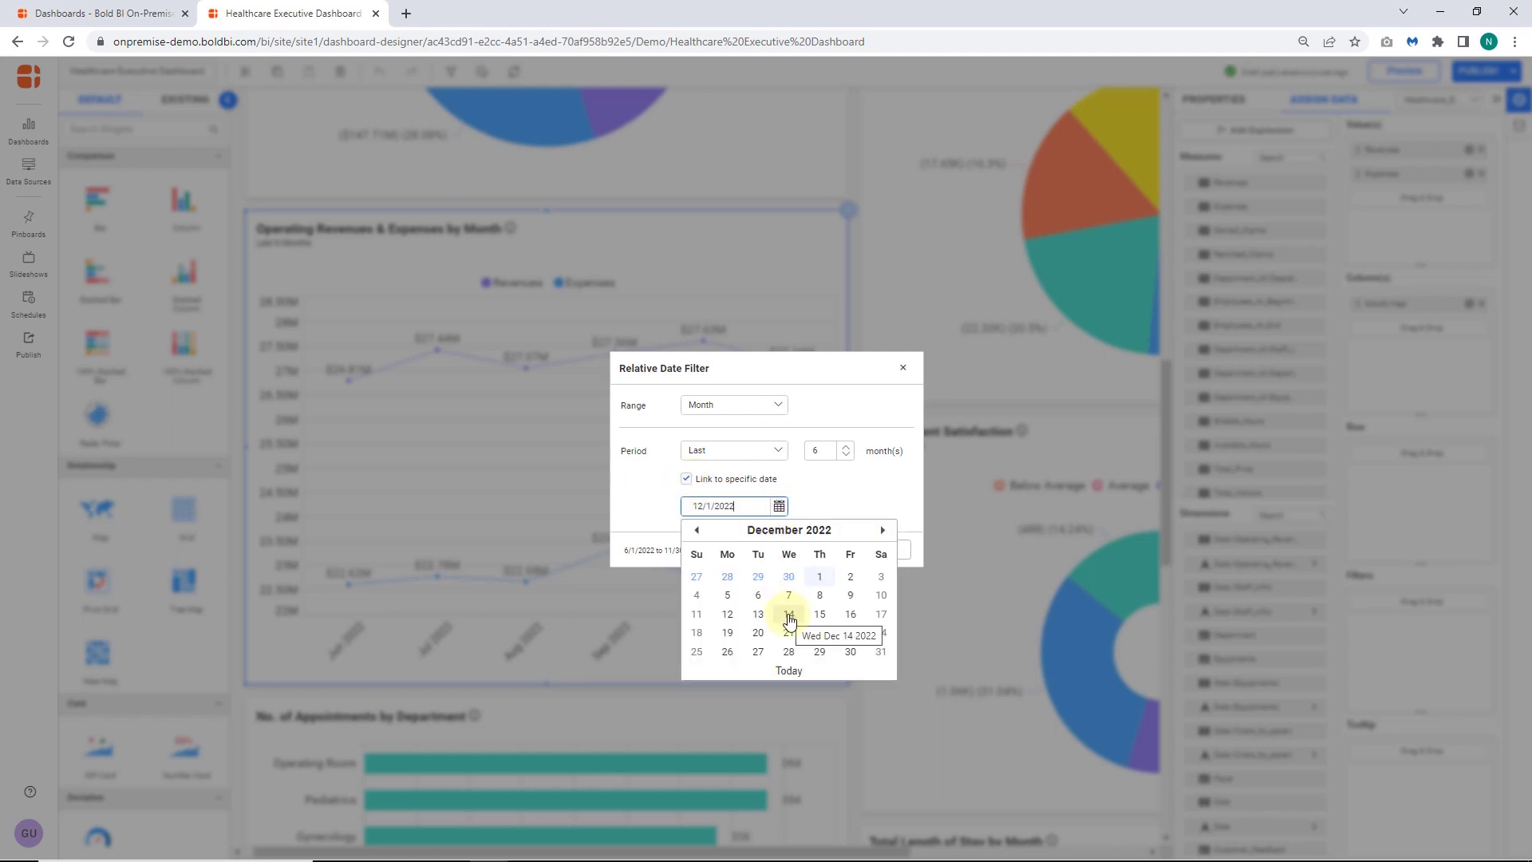
{"action": "left_click", "coordinate": [789, 574]}
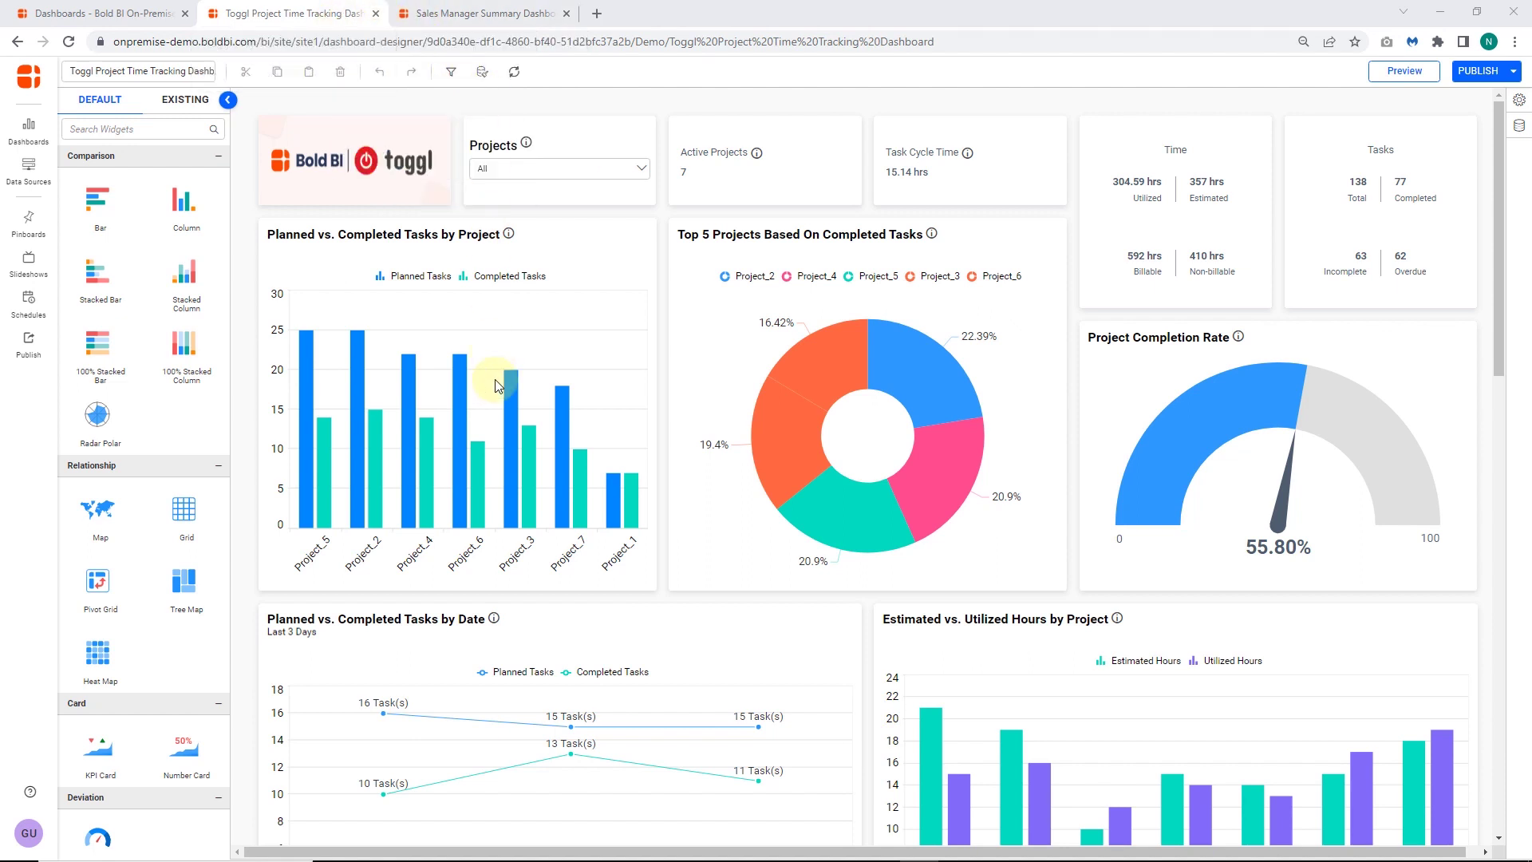
Check the tasks-by-date chart's Last 3 Days filter unchanged, then open the Sales Manager Summary Dashboard
{"action": "scroll", "coordinate": [451, 417], "scroll_direction": "down", "scroll_amount": 3}
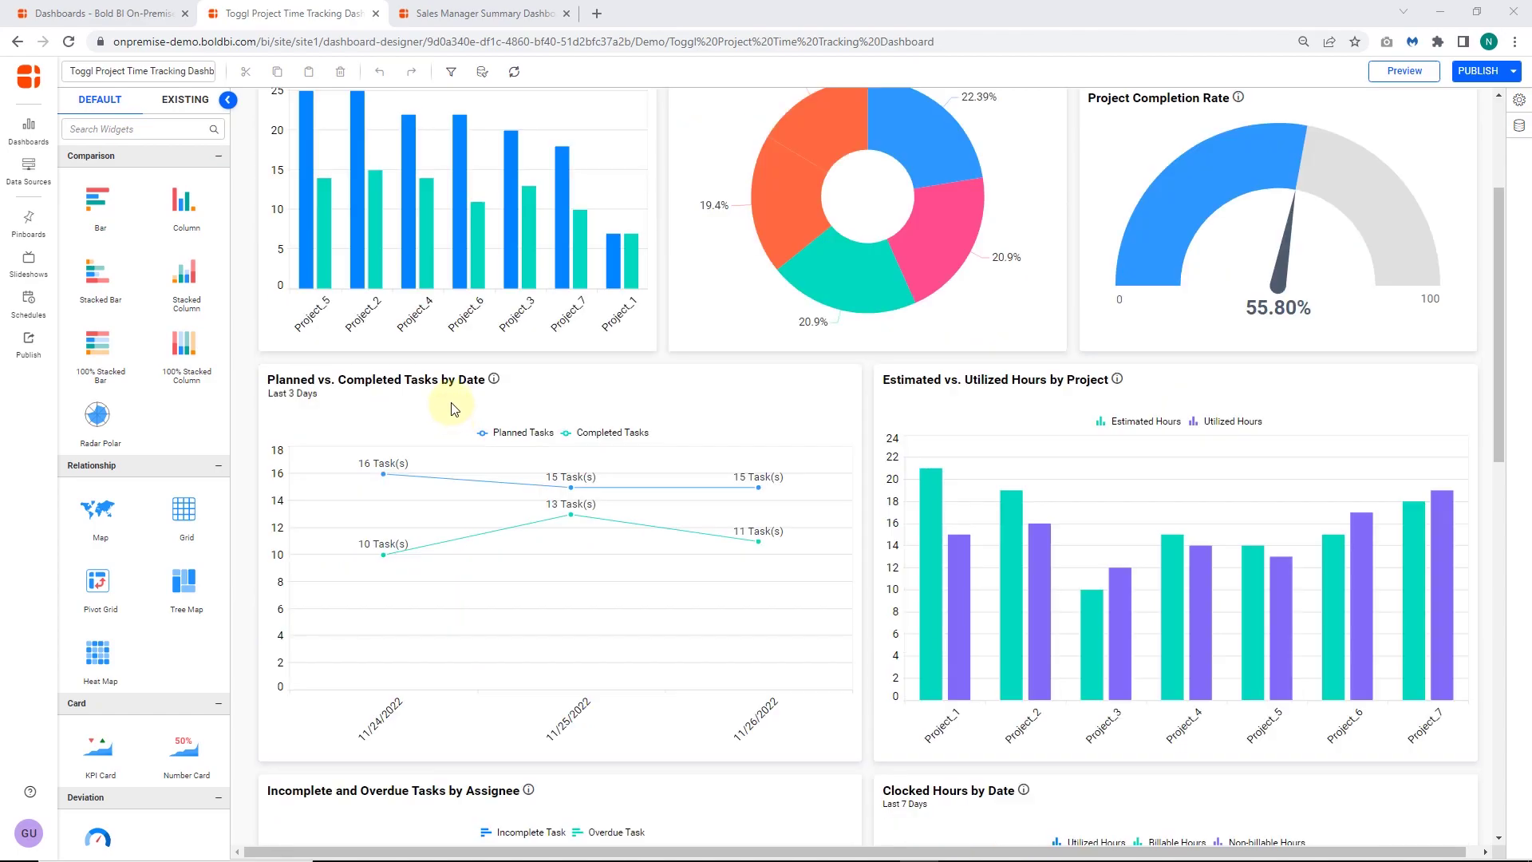
{"action": "left_click", "coordinate": [452, 410]}
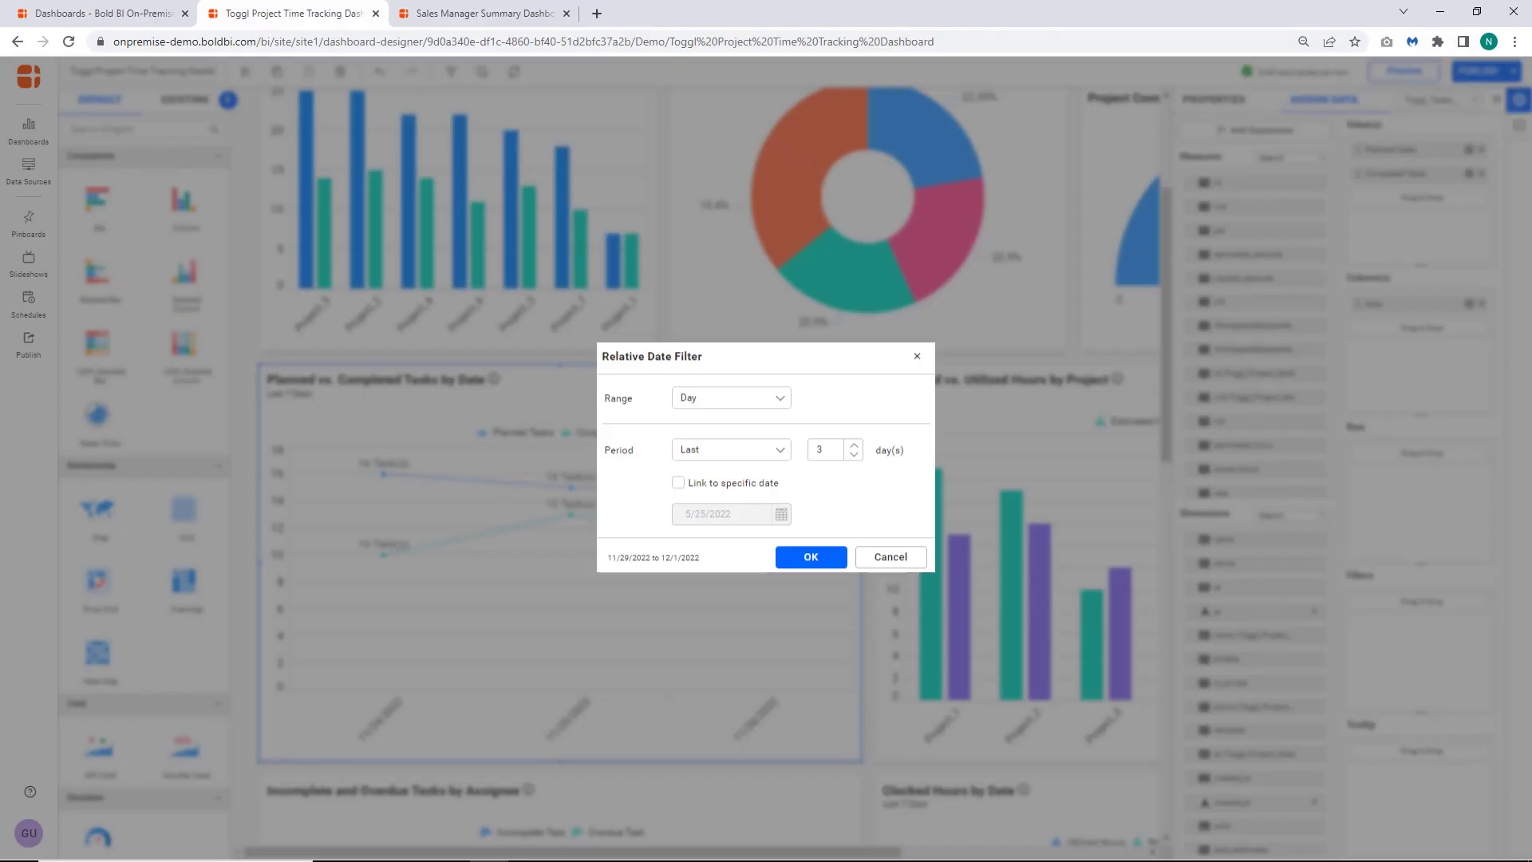
{"action": "left_click", "coordinate": [860, 550]}
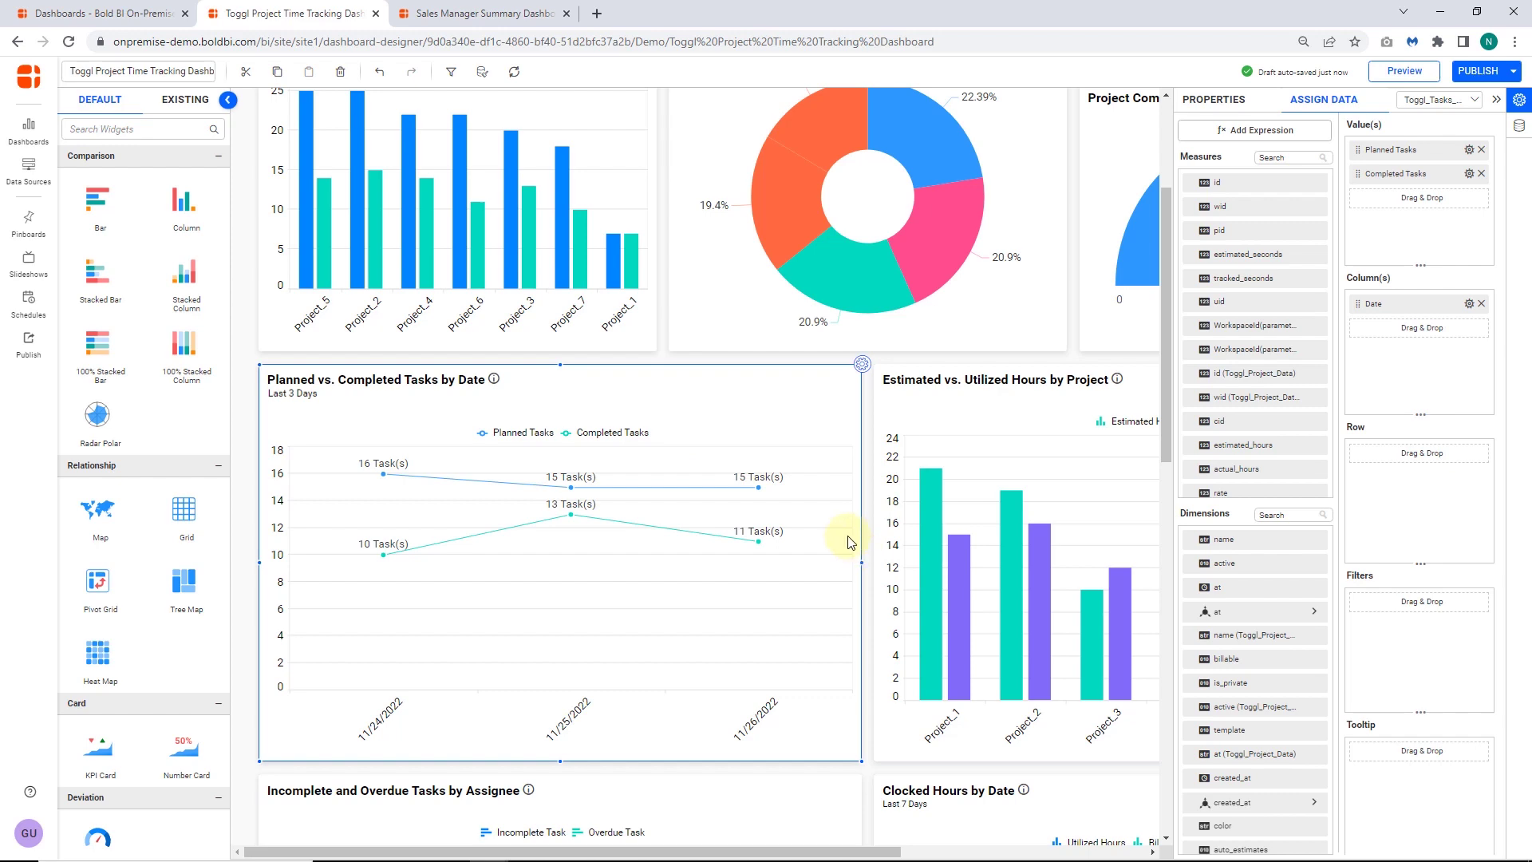
{"action": "left_click", "coordinate": [509, 19]}
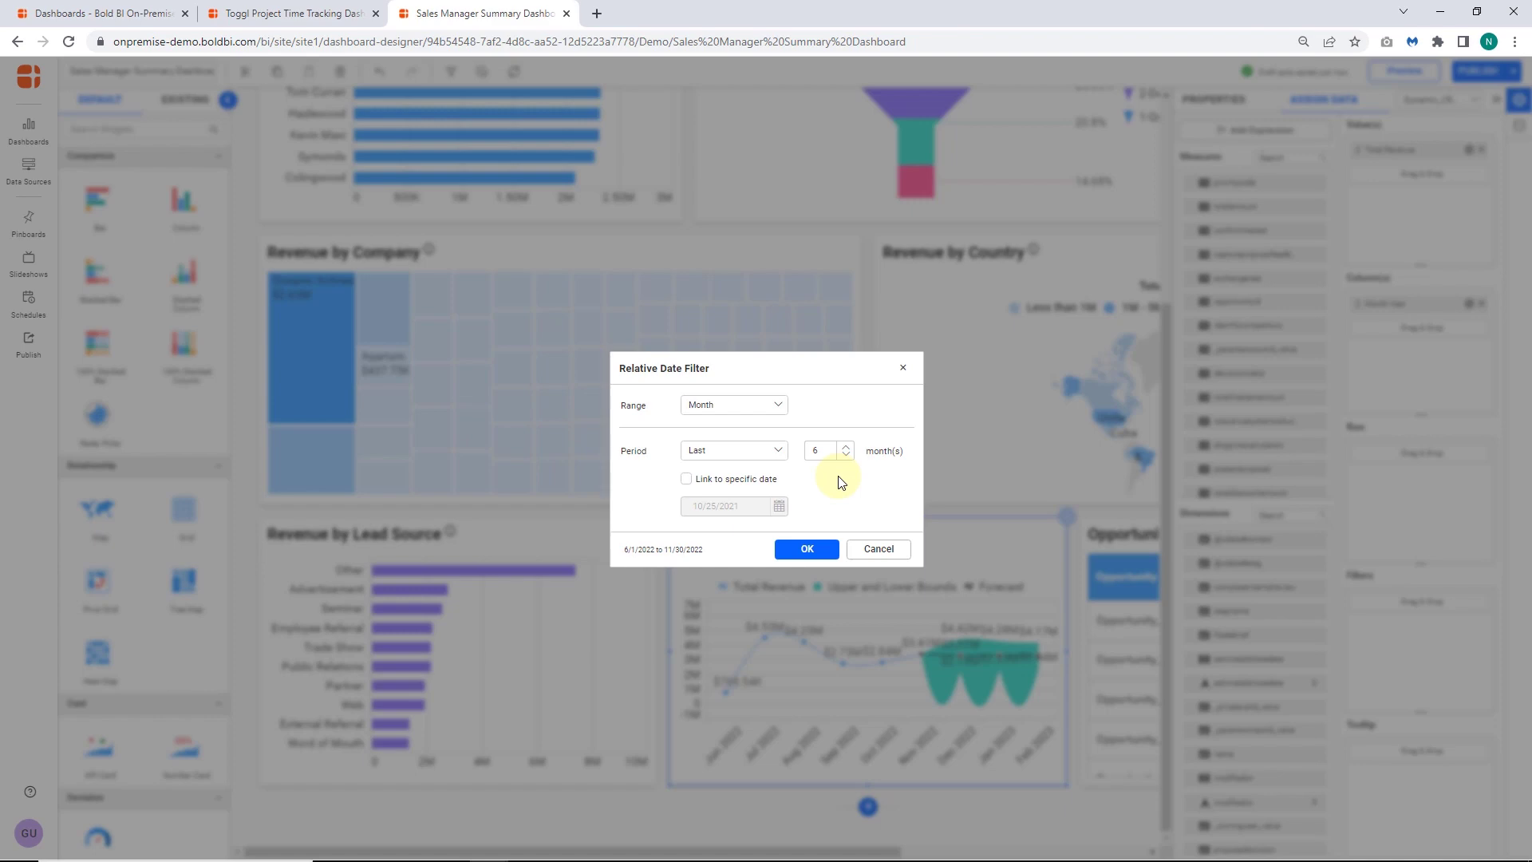
Confirm the Revenue Trend chart's Month, Last, 6 relative date filter
{"action": "left_click", "coordinate": [856, 549]}
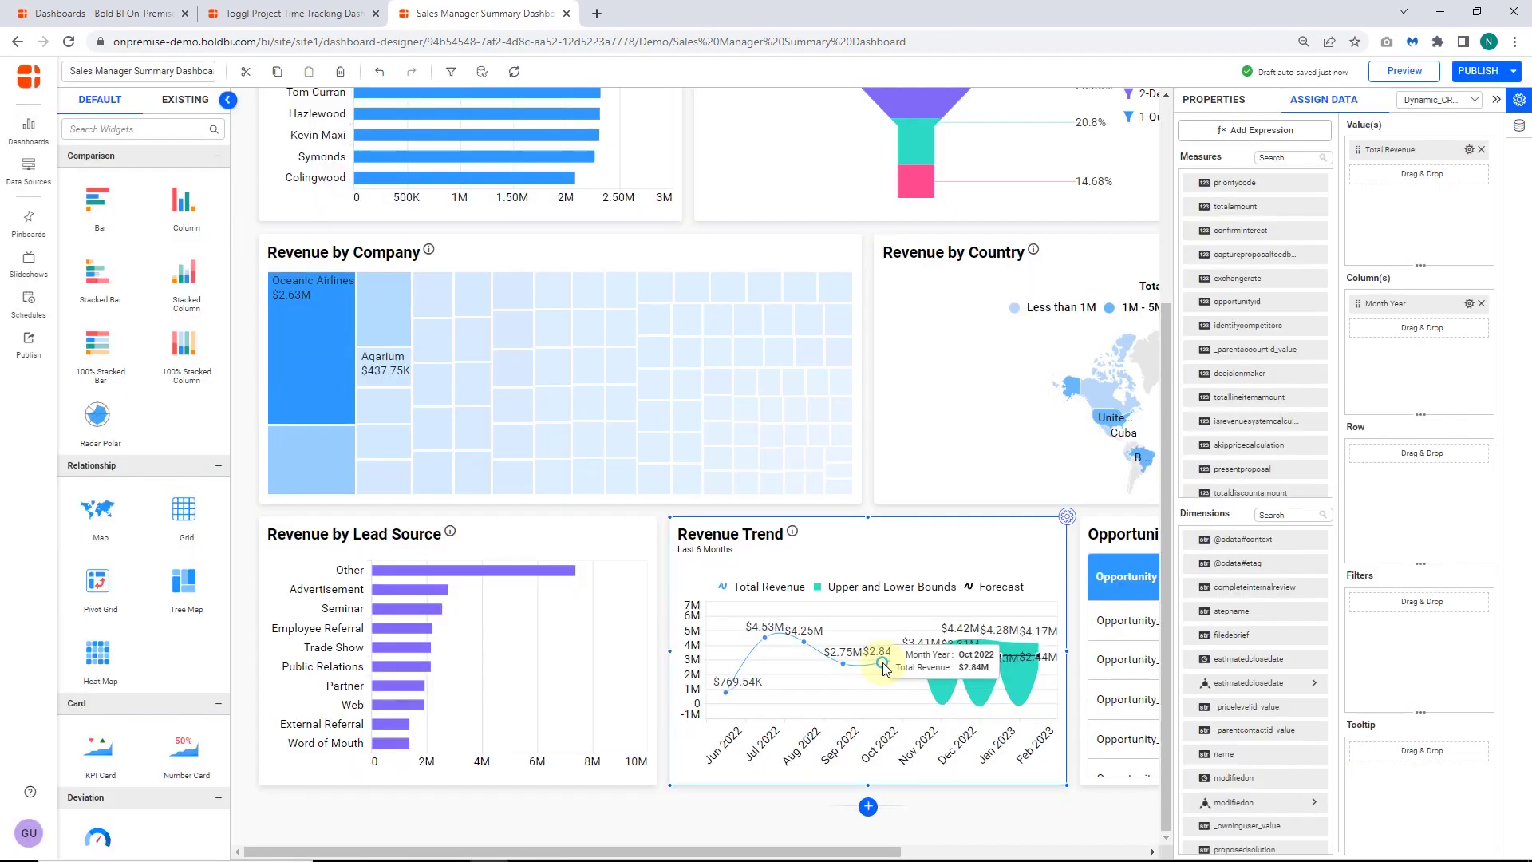